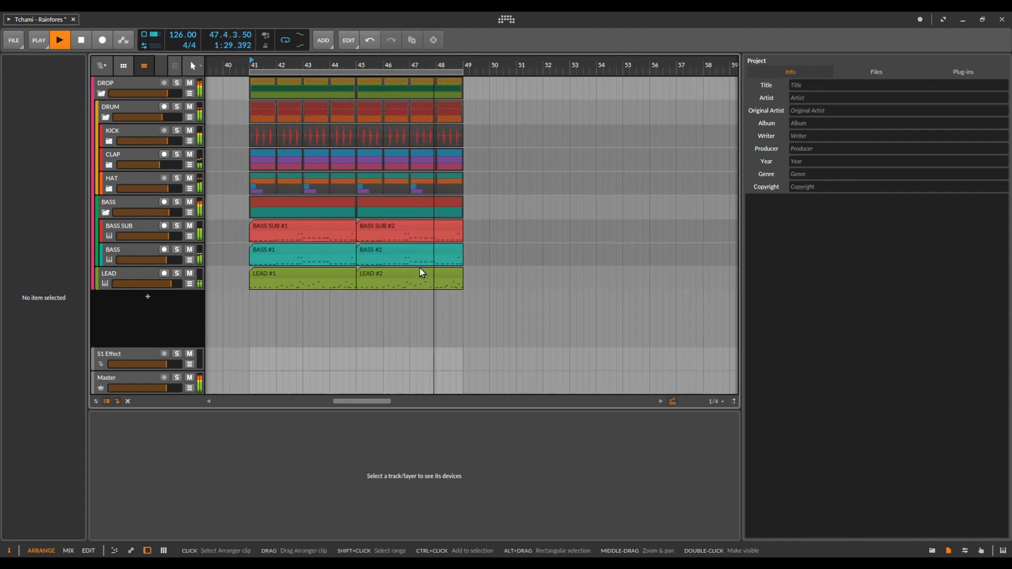
# Step: Play the drop from bar 41 and add the CLAP, HAT and BASS group tracks to the soloed KICK
pyautogui.press('space')
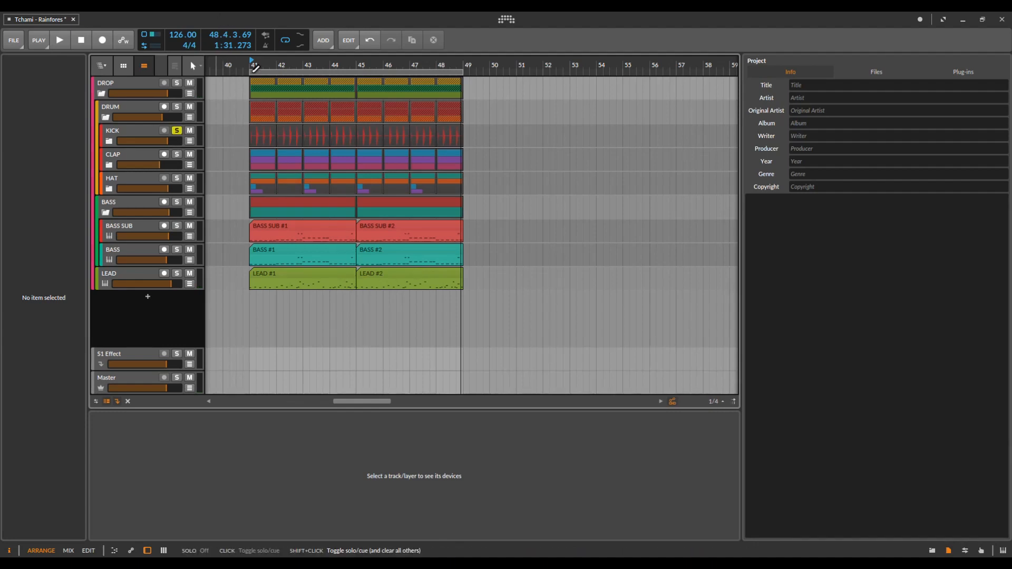
pyautogui.press('space')
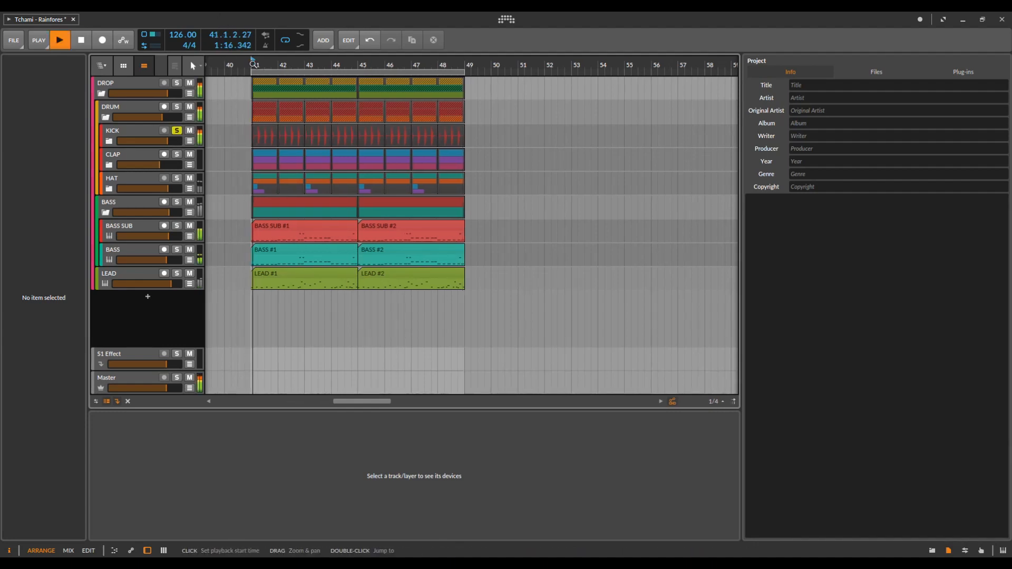
pyautogui.click(176, 155)
pyautogui.click(145, 156)
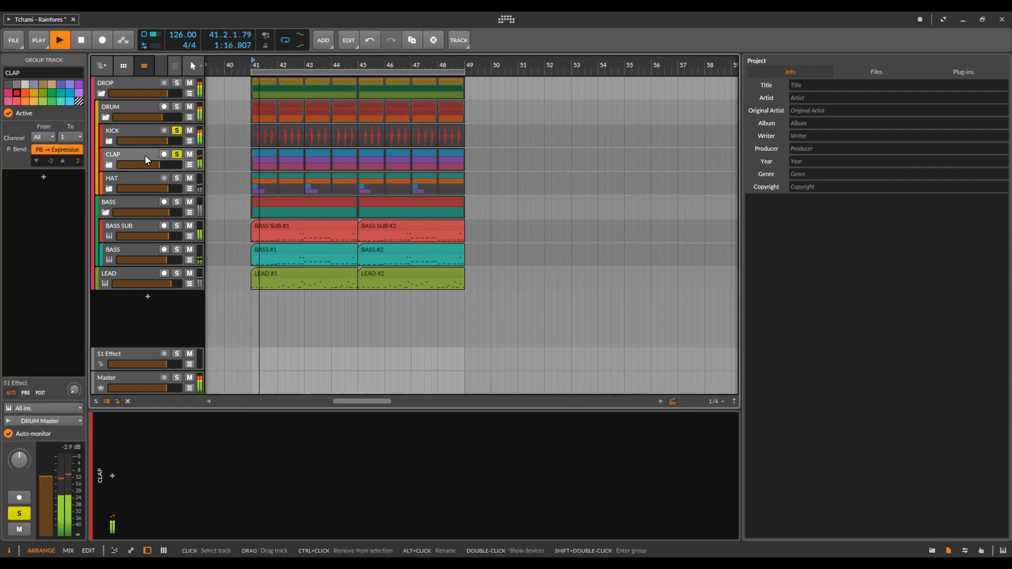
pyautogui.click(176, 178)
pyautogui.click(260, 189)
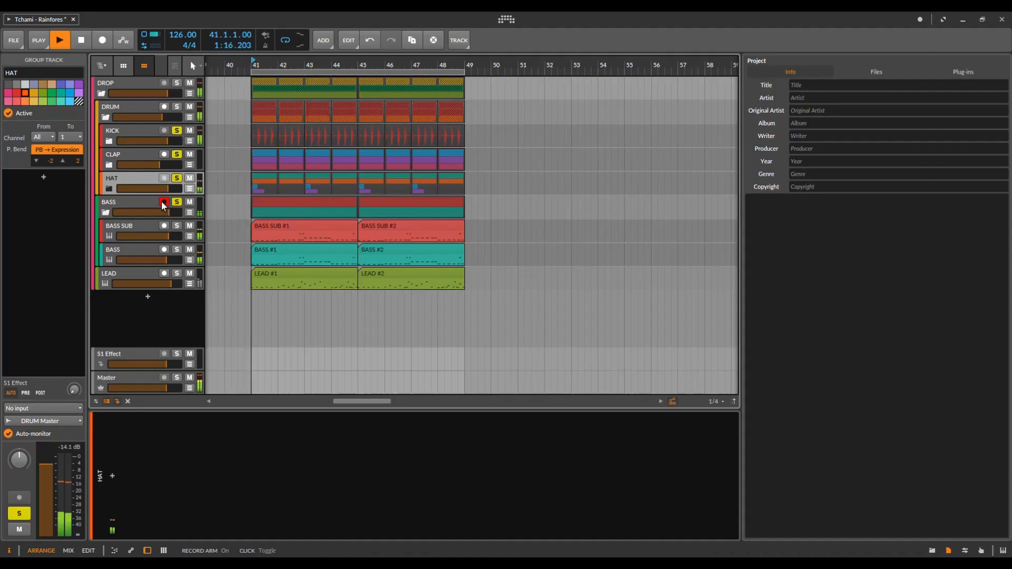
pyautogui.click(157, 203)
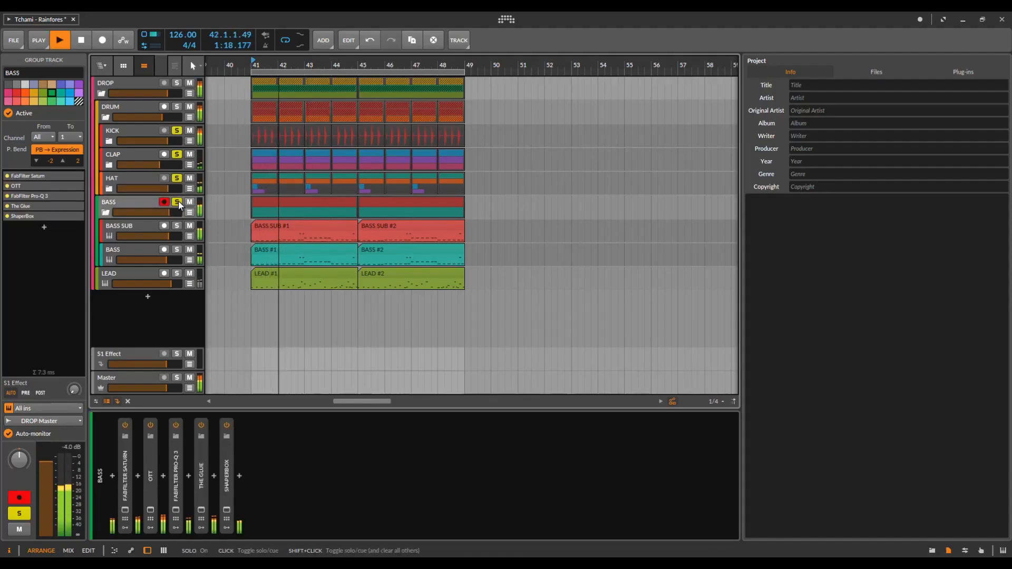
# Step: Open the Massive synth on the BASS SUB track and audition the soloed track
pyautogui.click(134, 223)
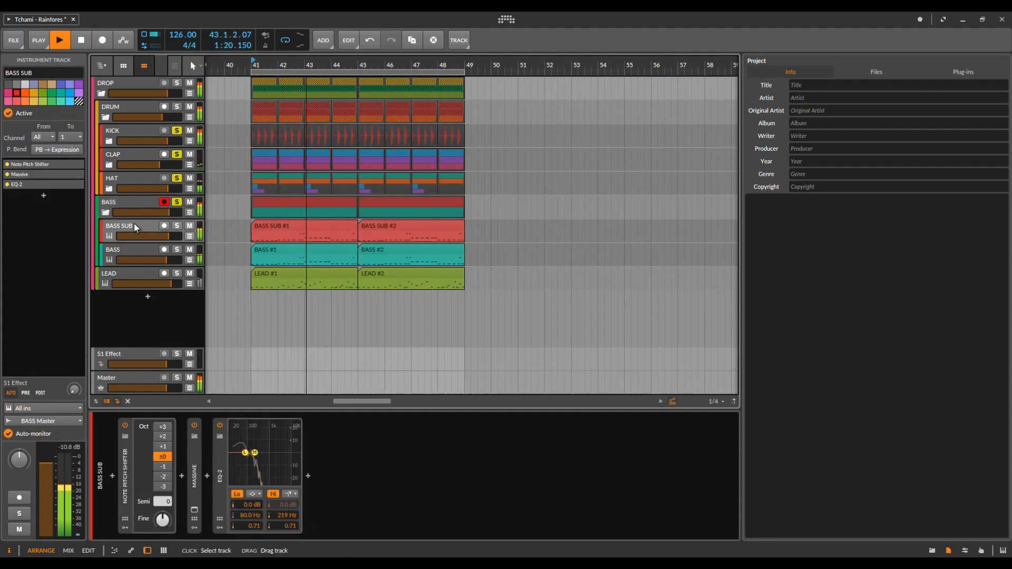
pyautogui.click(129, 248)
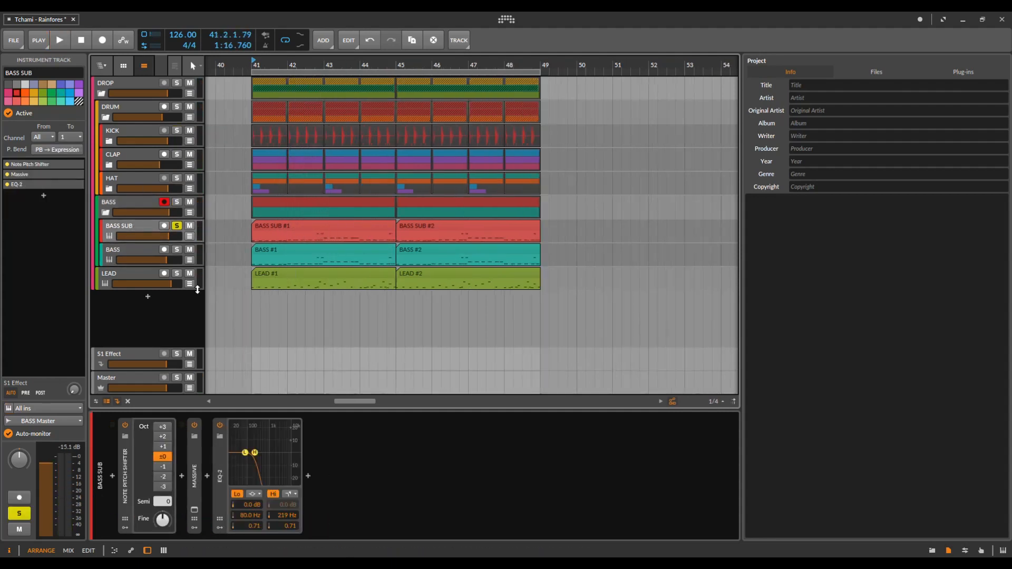
pyautogui.click(195, 510)
pyautogui.press('space')
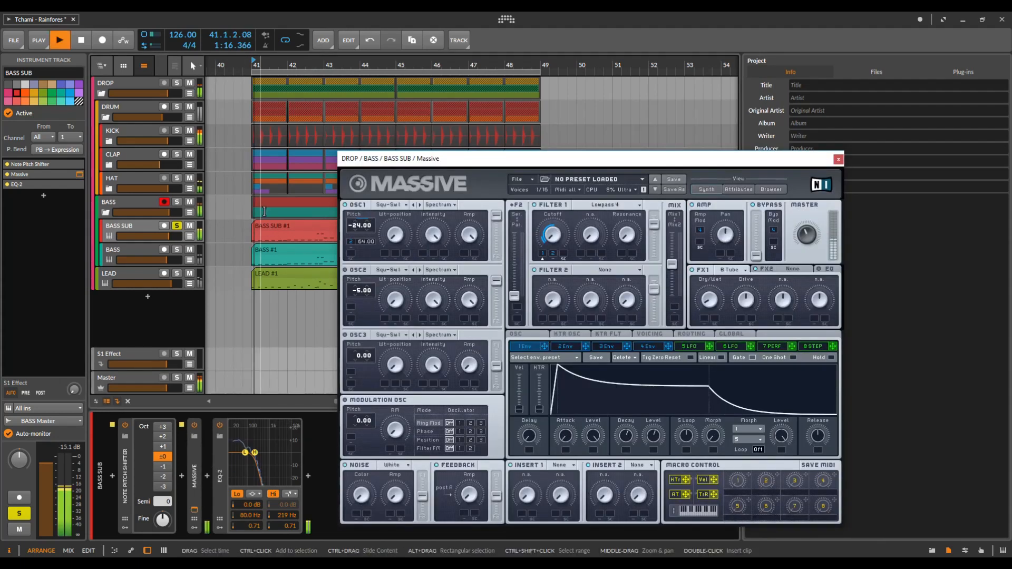
pyautogui.press('space')
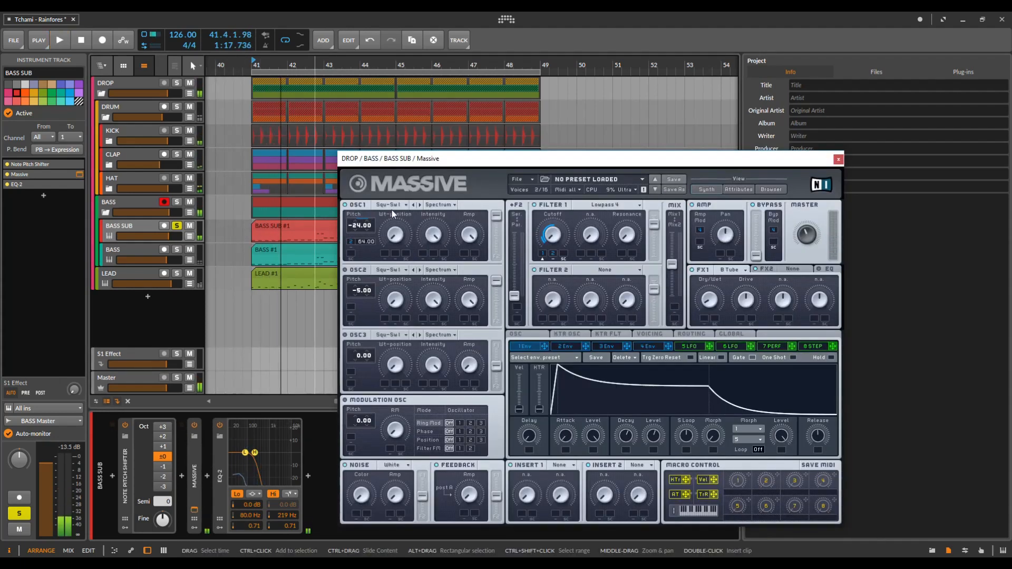
# Step: Choose the Square-Saw I wavetable for OSC1 on BASS SUB, then fine-tune envelope 2's decay while auditioning it
pyautogui.click(389, 206)
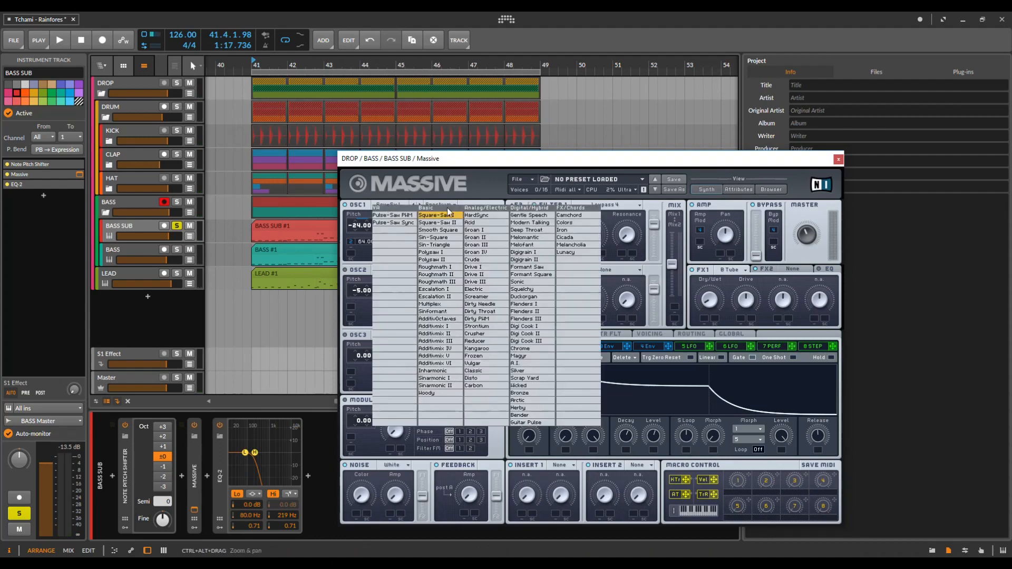
pyautogui.click(454, 221)
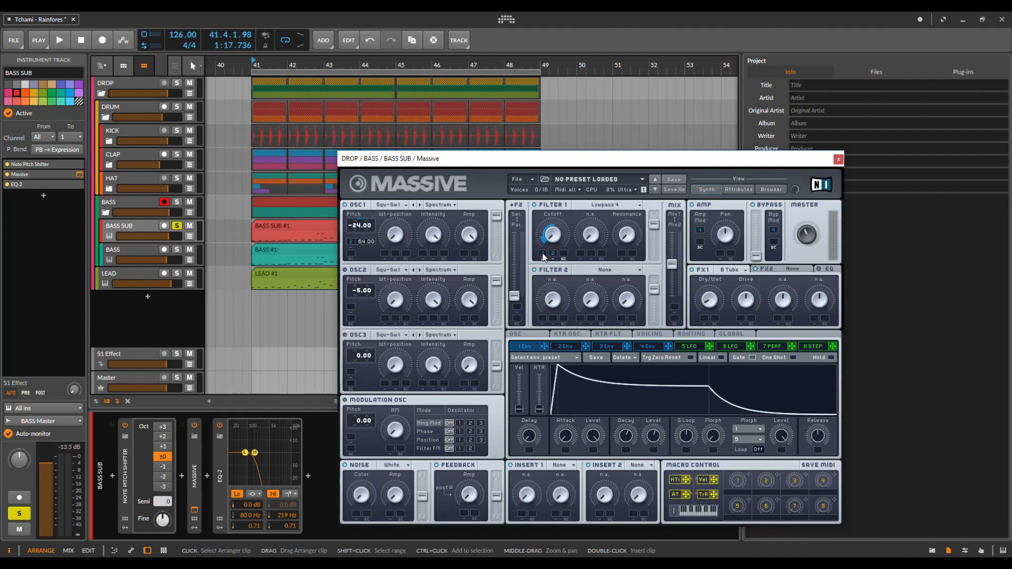
pyautogui.click(571, 349)
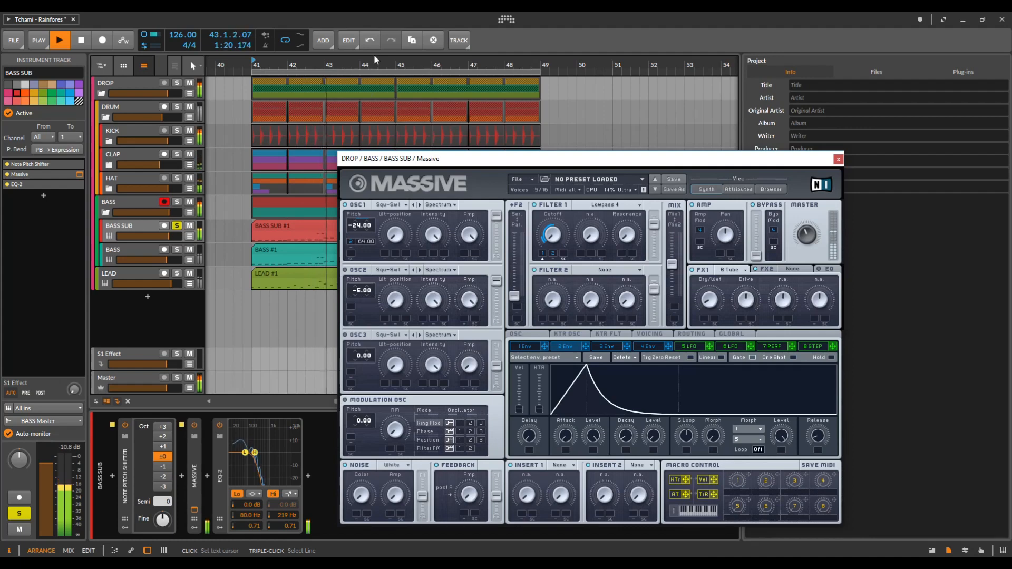
pyautogui.press('space')
pyautogui.press('space')
pyautogui.moveTo(625, 434)
pyautogui.mouseDown()
pyautogui.moveTo(640, 393)
pyautogui.moveTo(626, 437)
pyautogui.mouseUp()
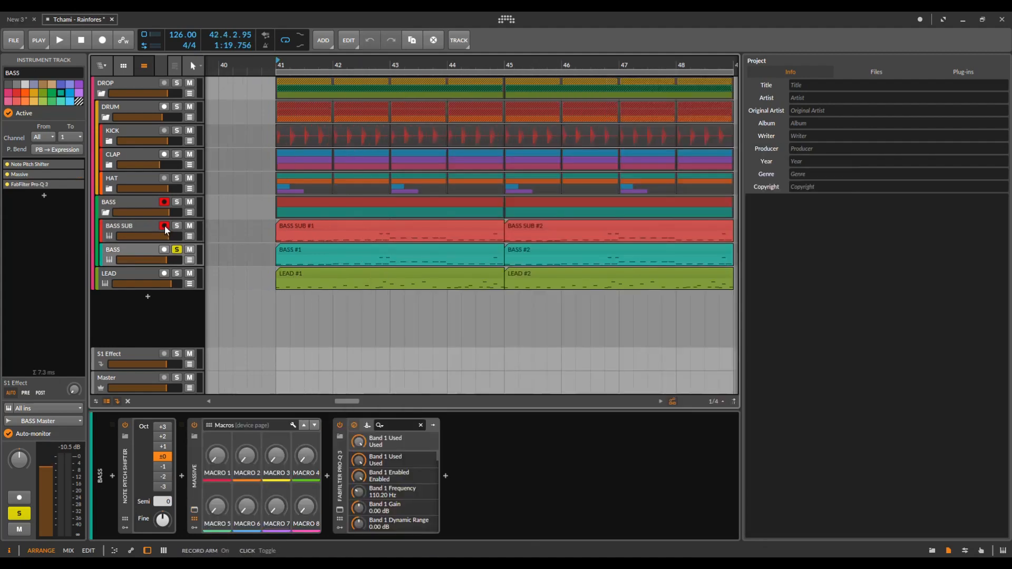
# Step: Disarm recording on the BASS group and play the soloed BASS track from bar 41
pyautogui.click(169, 202)
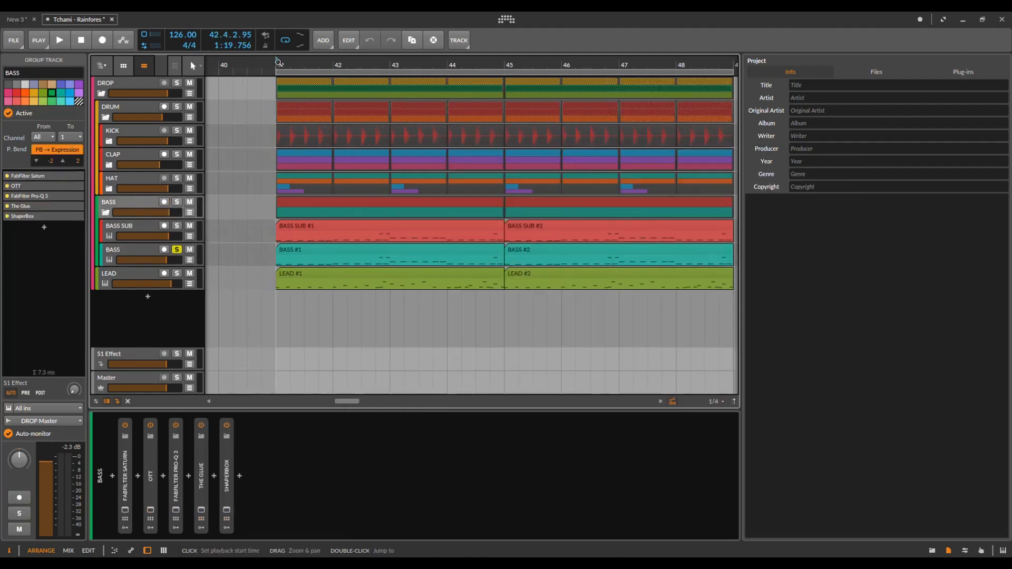
pyautogui.press('space')
pyautogui.click(137, 248)
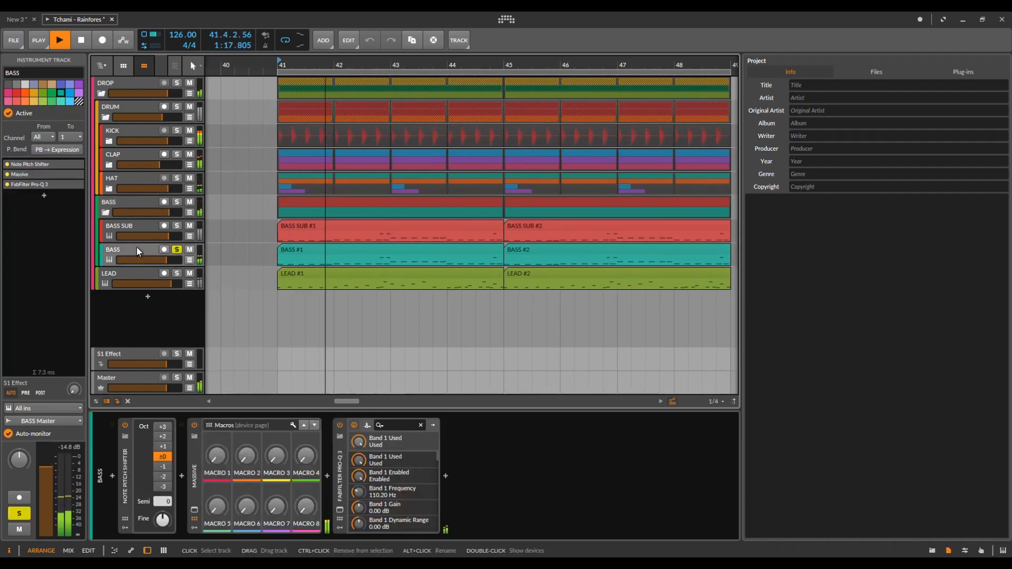
# Step: Open the BASS track's Massive window, move it over the arrangement and stop playback
pyautogui.click(340, 511)
pyautogui.click(194, 509)
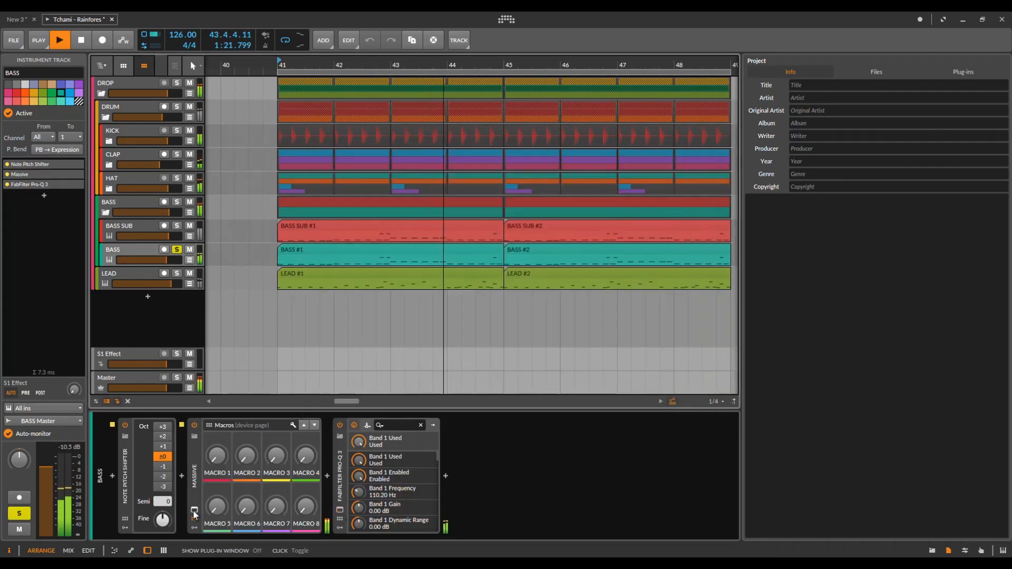
pyautogui.moveTo(613, 111); pyautogui.dragTo(469, 137)
pyautogui.press('space')
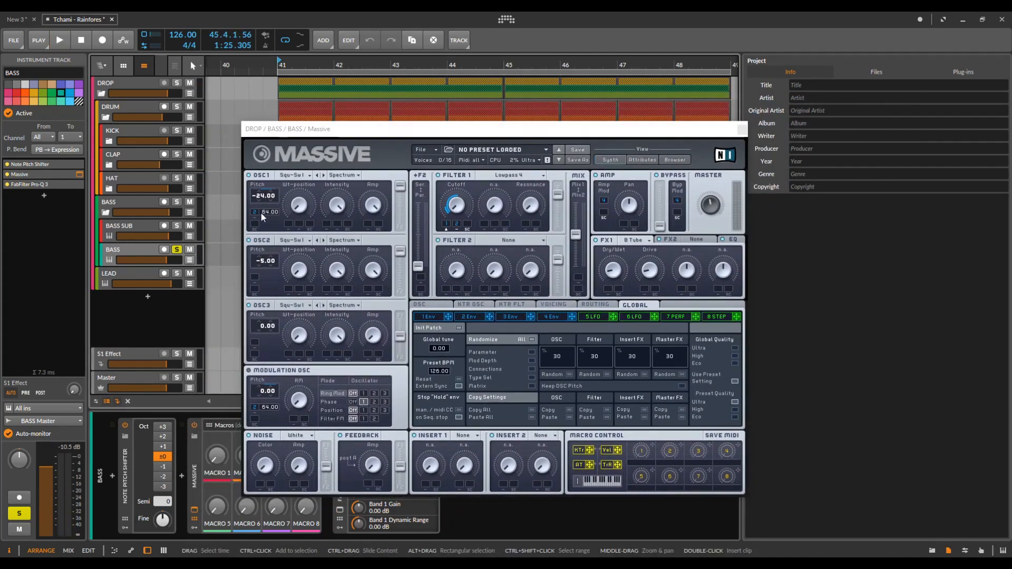
# Step: Fine-tune envelope 2's decay in the BASS track's Massive during playback and view its EQ and voicing settings
pyautogui.click(427, 316)
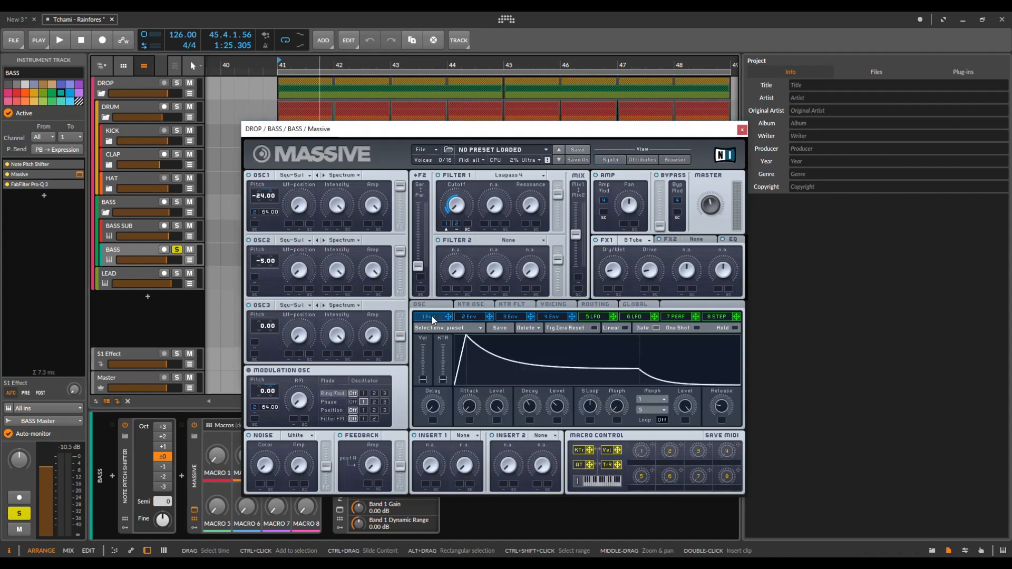
pyautogui.click(469, 316)
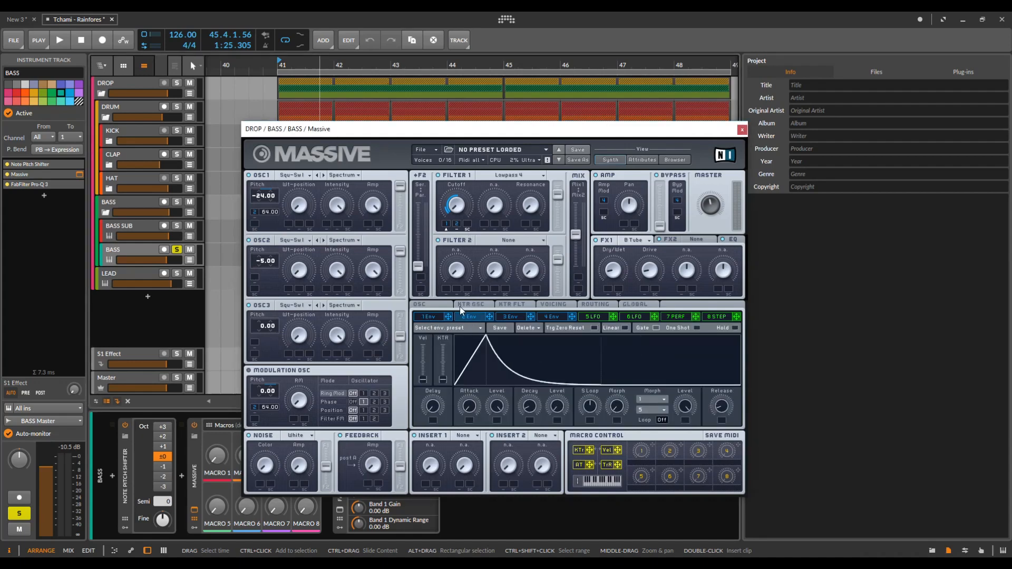
pyautogui.press('space')
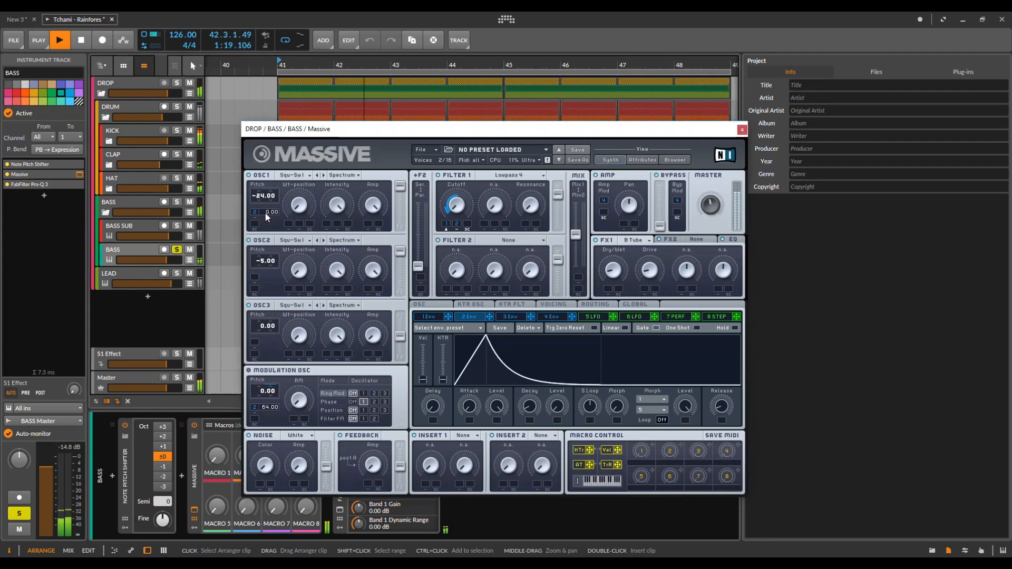
pyautogui.moveTo(531, 412); pyautogui.dragTo(532, 408)
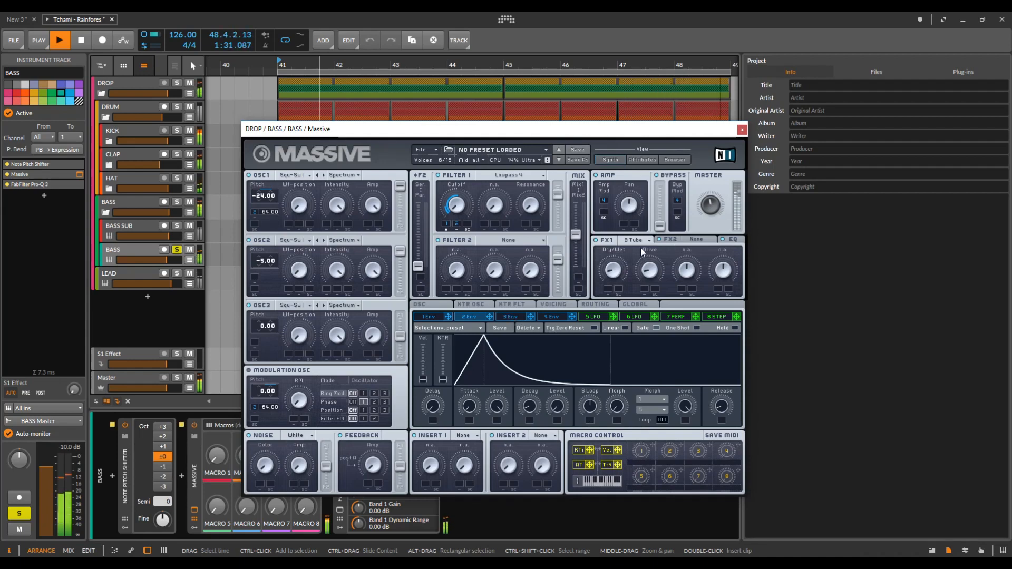
pyautogui.click(732, 240)
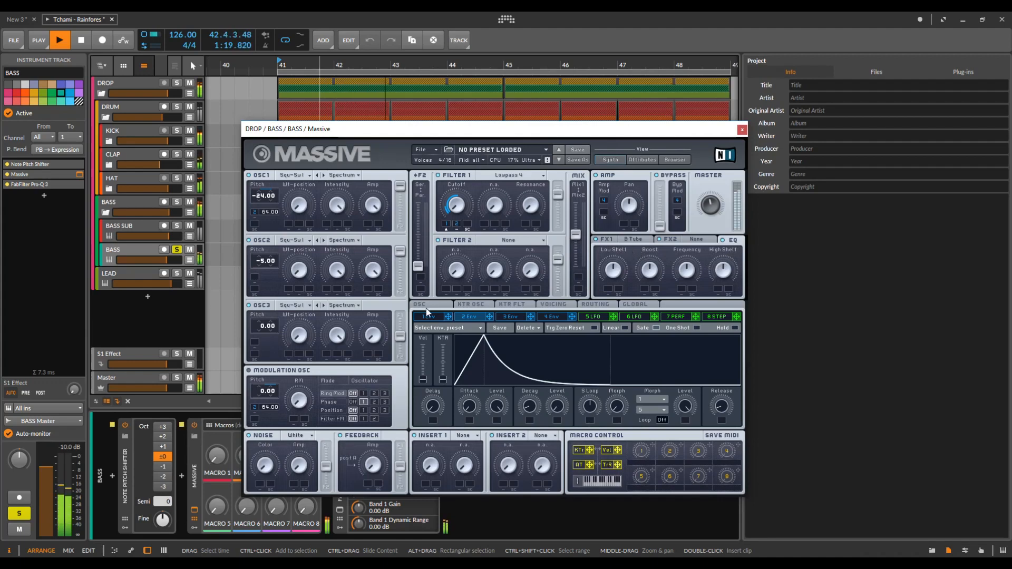
pyautogui.click(548, 305)
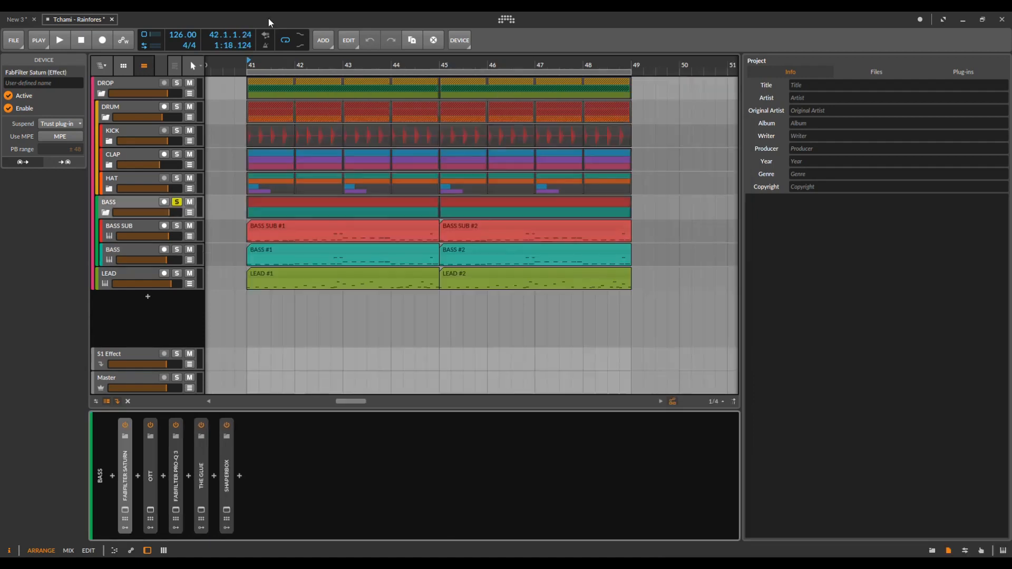
# Step: Play the soloed BASS group and open its FabFilter Saturn, OTT, FabFilter Pro-Q 3, The Glue and ShaperBox windows
pyautogui.press('space')
pyautogui.click(125, 511)
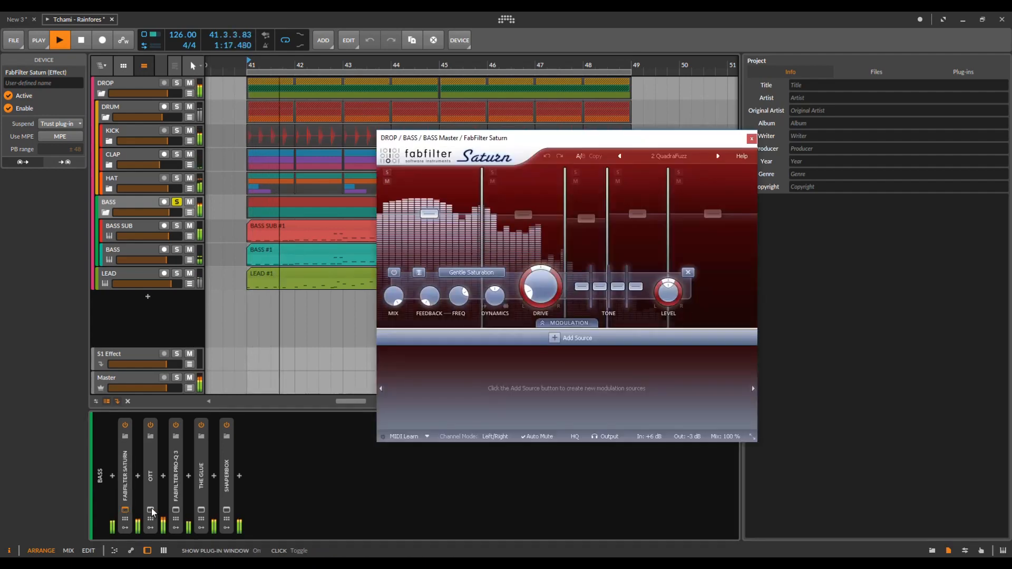
pyautogui.click(150, 510)
pyautogui.click(175, 510)
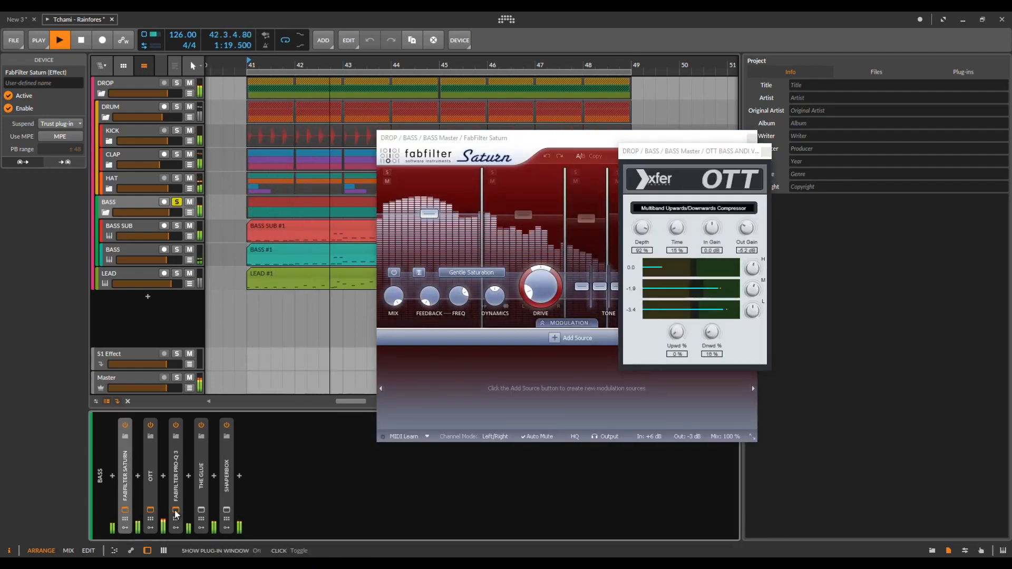
pyautogui.click(200, 510)
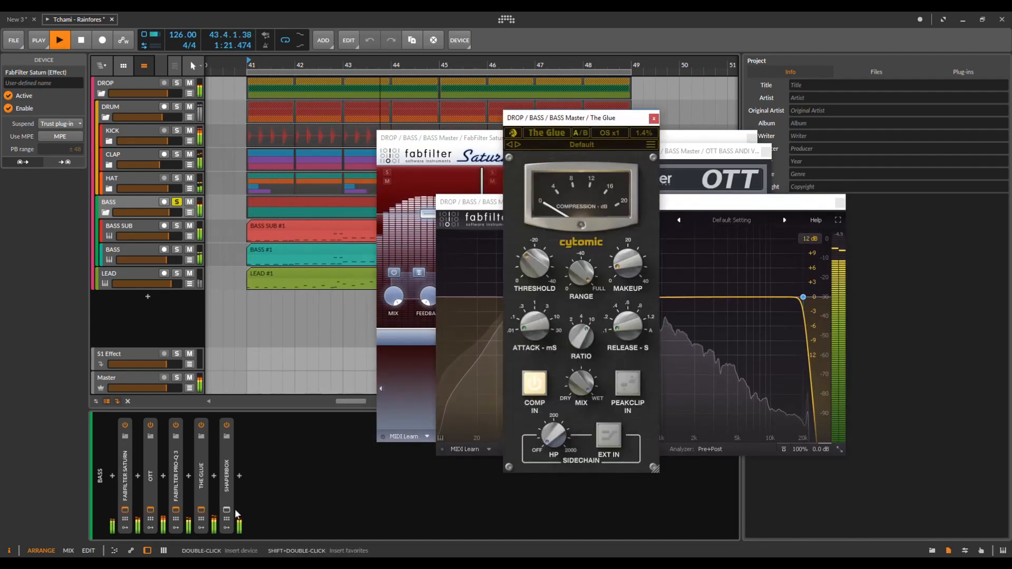
pyautogui.click(227, 510)
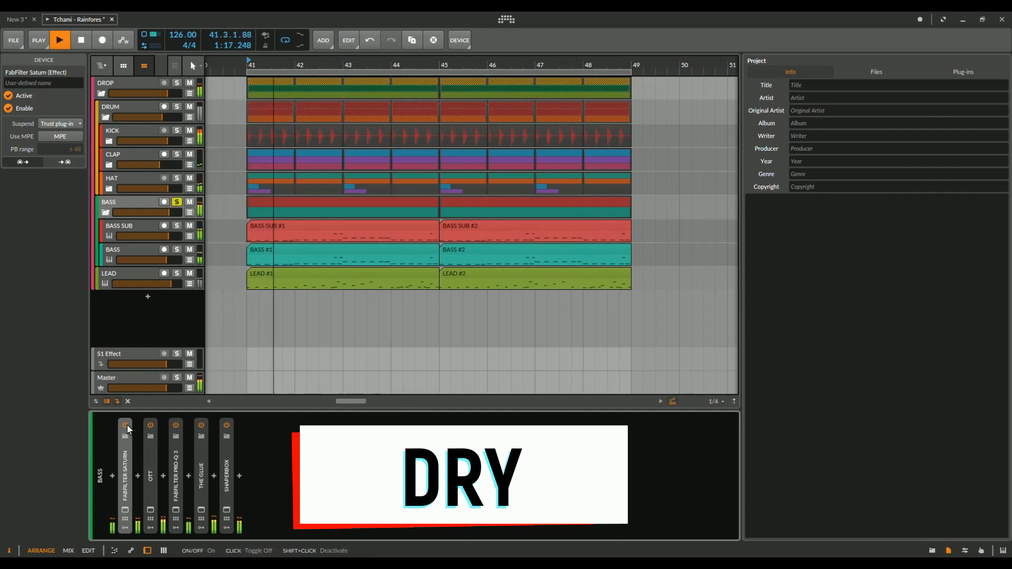
# Step: Toggle FabFilter Saturn off and on during playback to compare the BASS group with and without saturation
pyautogui.click(124, 425)
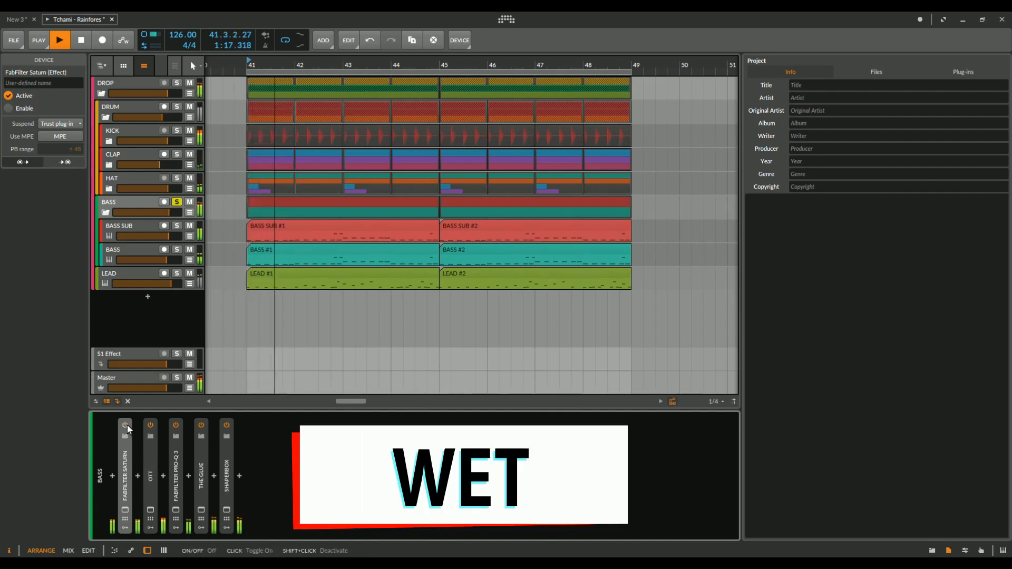
pyautogui.click(125, 424)
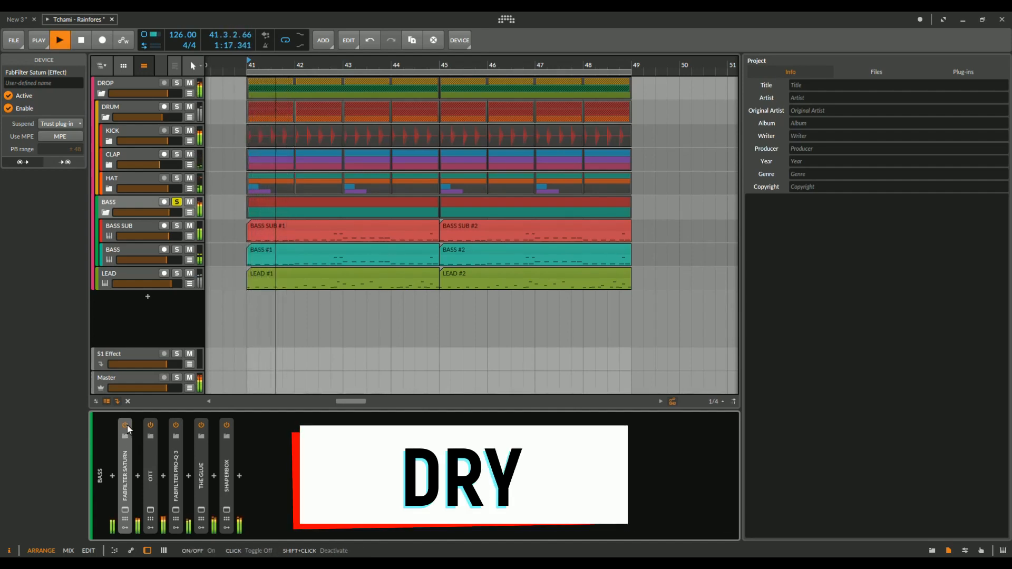
pyautogui.click(125, 425)
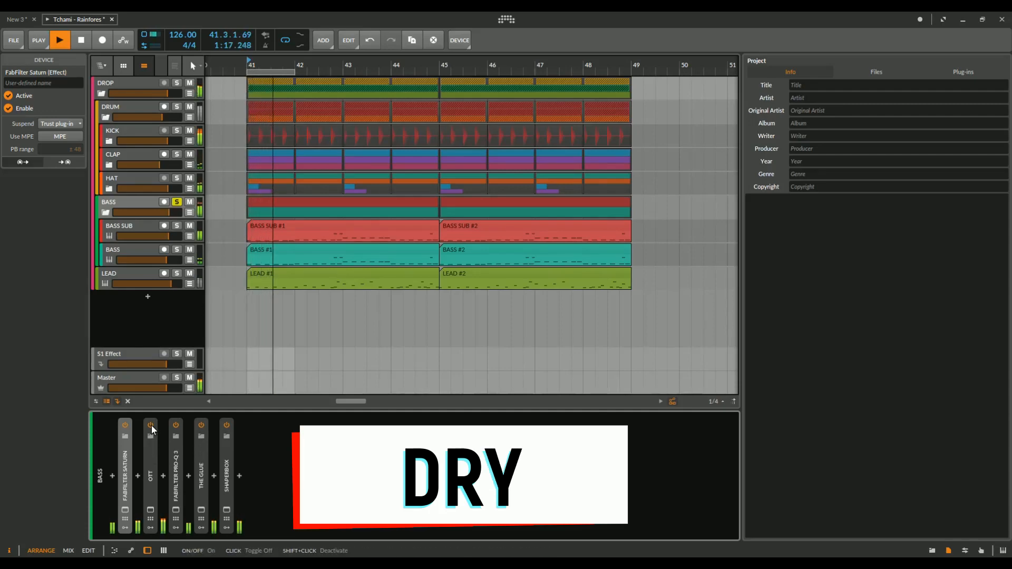
# Step: Toggle OTT on the BASS group to compare its effect, and reposition its plug-in window
pyautogui.click(151, 426)
pyautogui.click(151, 425)
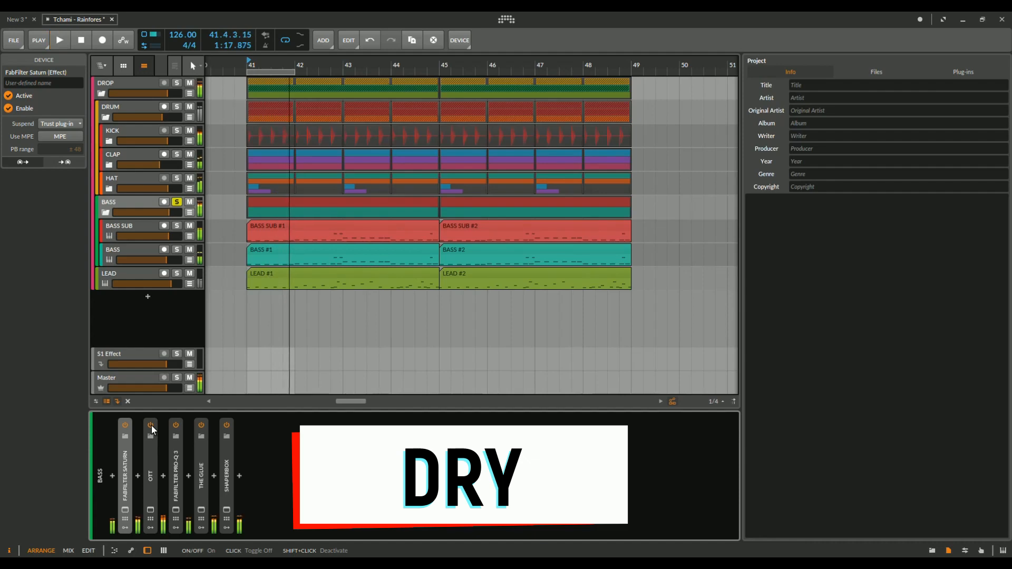
pyautogui.click(151, 425)
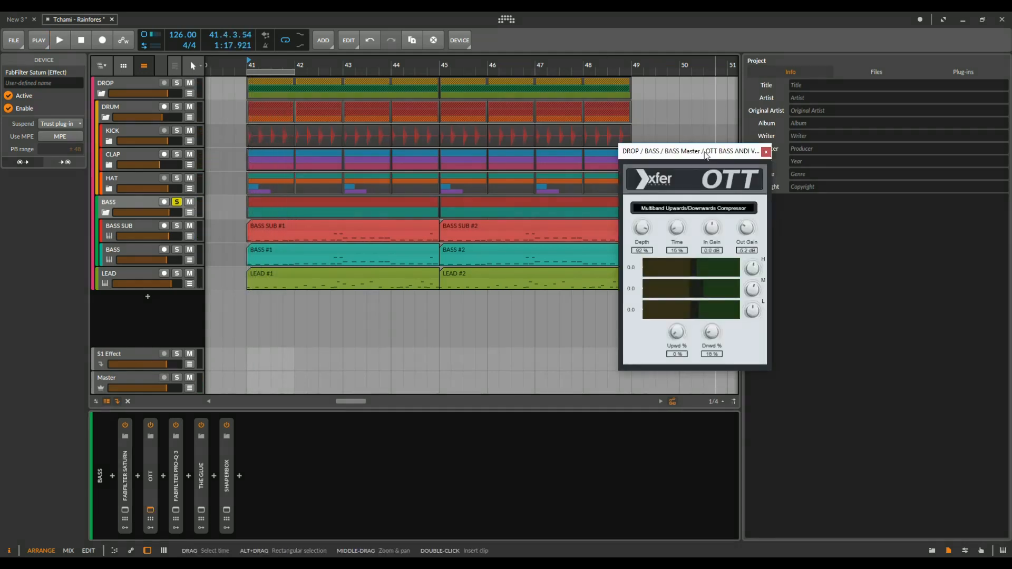
pyautogui.moveTo(759, 146); pyautogui.dragTo(743, 155)
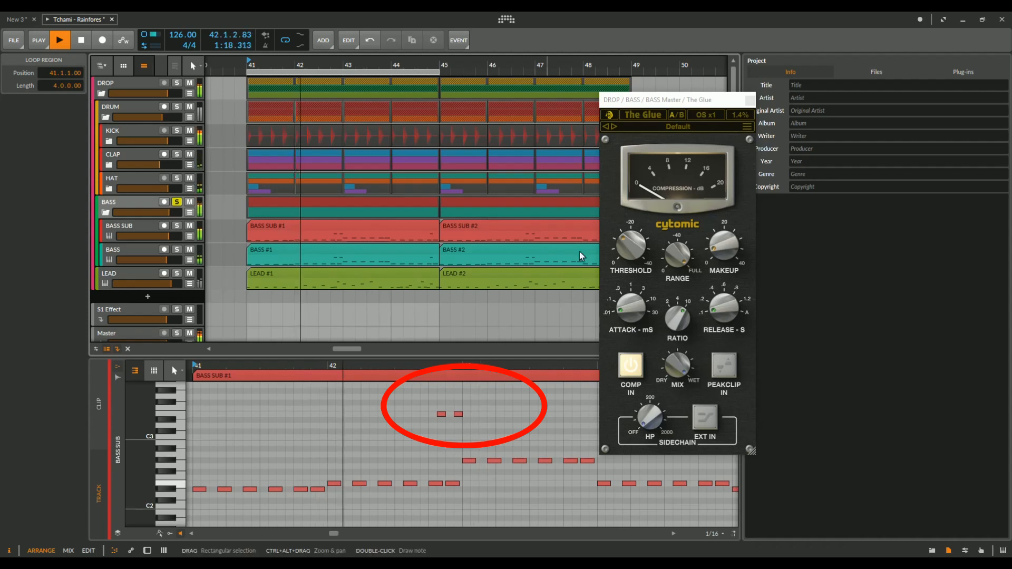
# Step: Check The Glue's compression meter and threshold on the BASS group while the bass notes play
pyautogui.moveTo(639, 246)
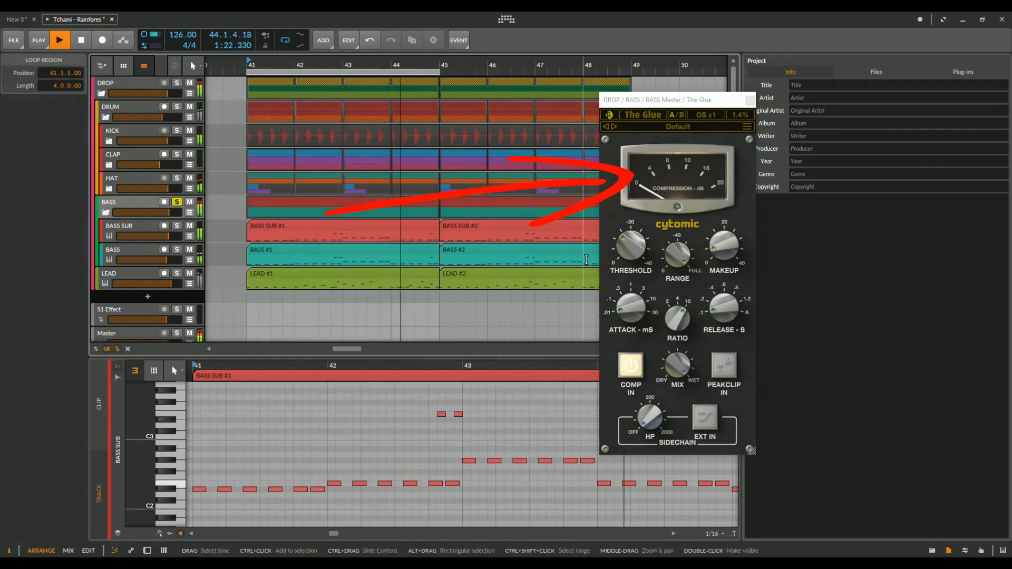
pyautogui.moveTo(679, 249)
pyautogui.press('space')
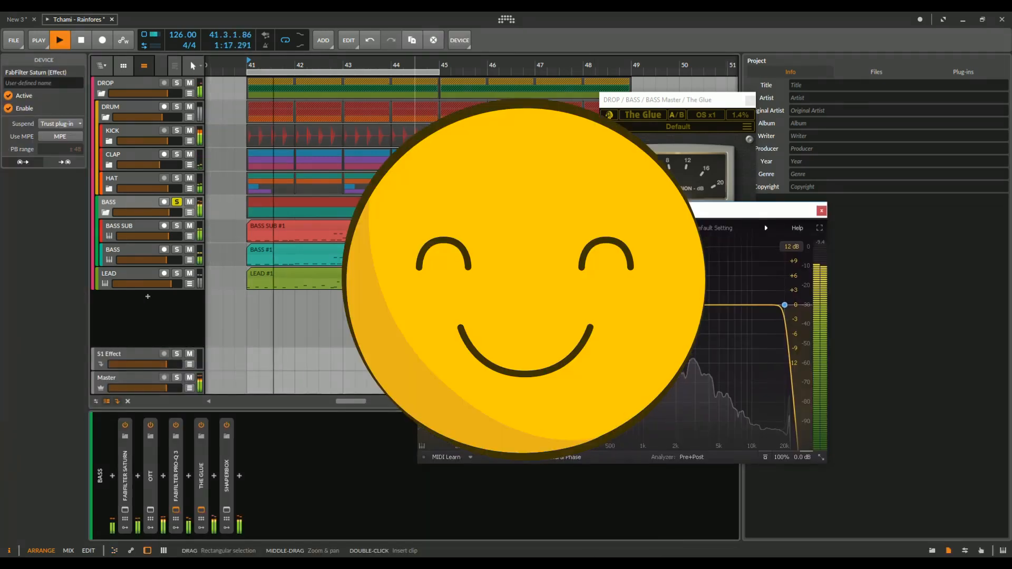
# Step: Open ShaperBox on the BASS group and toggle it during playback to compare the bass with and without volume ducking
pyautogui.click(226, 510)
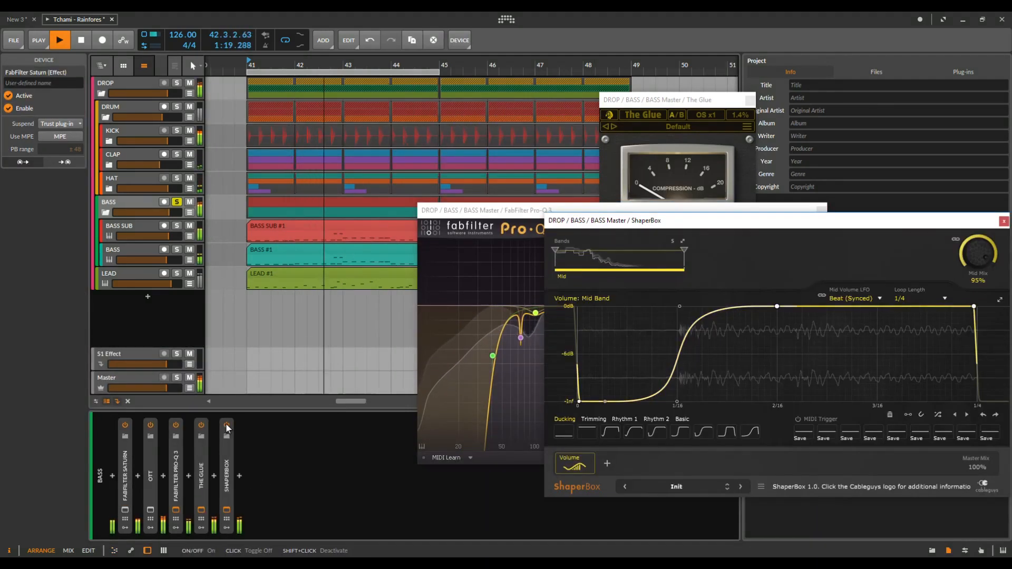
pyautogui.click(226, 424)
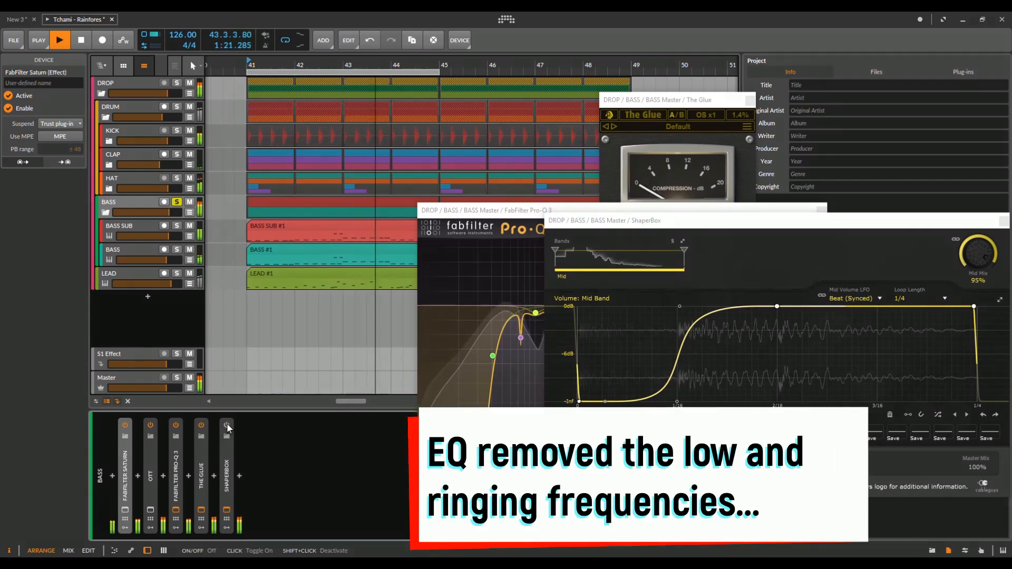
pyautogui.click(227, 424)
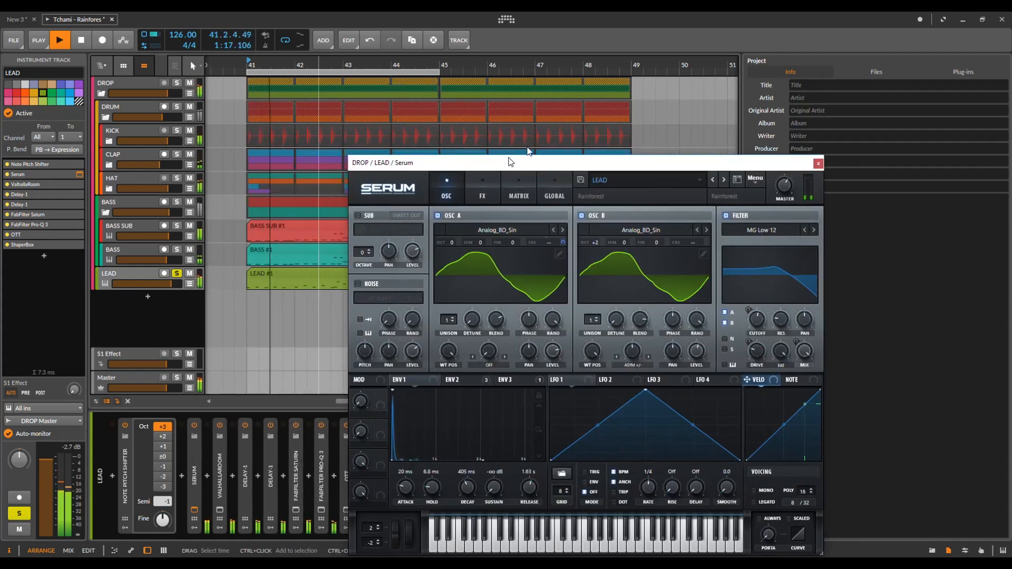
# Step: Reposition the LEAD track's Serum window to view its patch during playback, close it and stop playback
pyautogui.moveTo(511, 161); pyautogui.dragTo(569, 132)
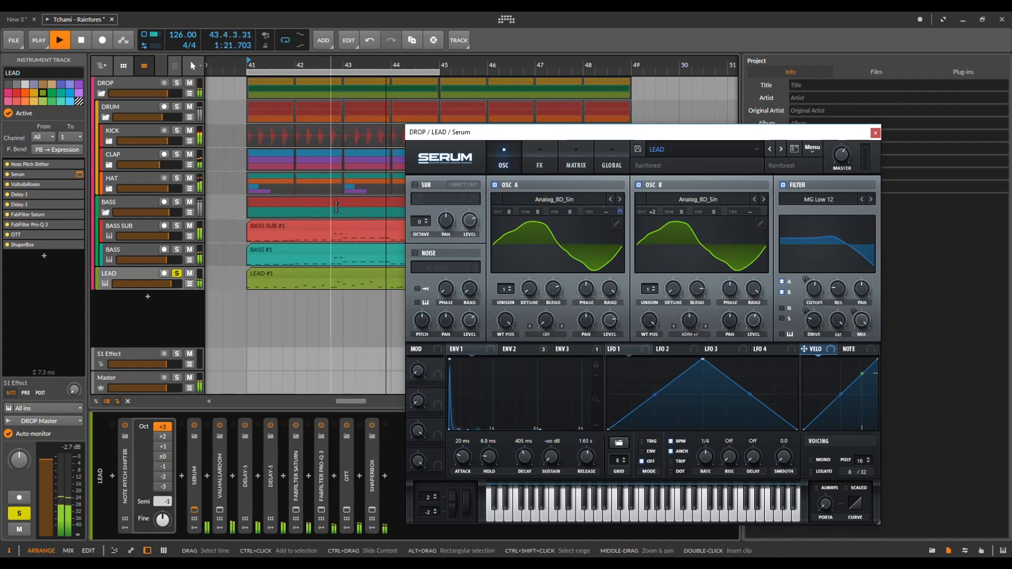
pyautogui.click(875, 133)
pyautogui.press('space')
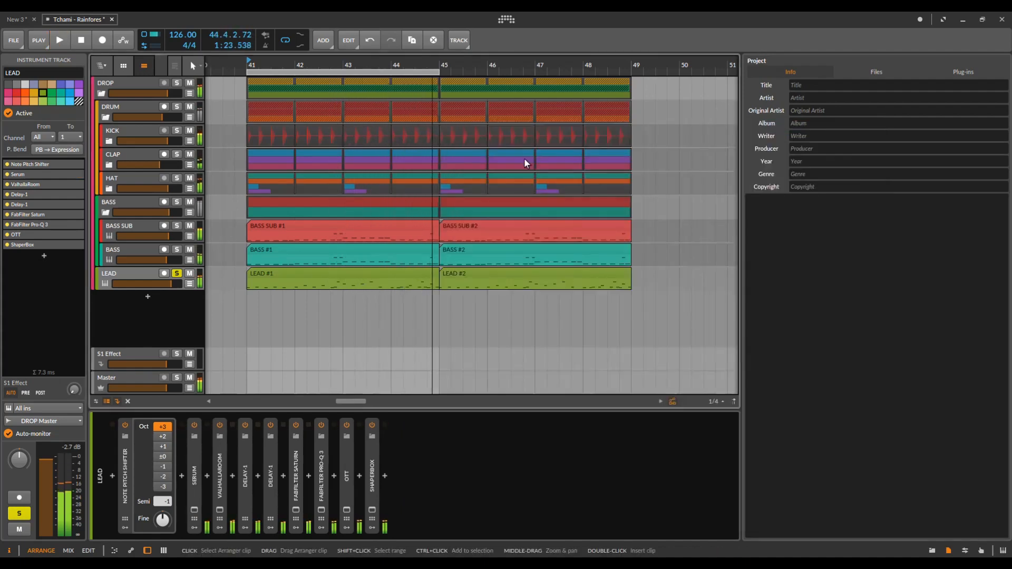
# Step: Play the soloed LEAD track and review ValhallaRoom's early and late reverb settings, closing its window when finished
pyautogui.press('space')
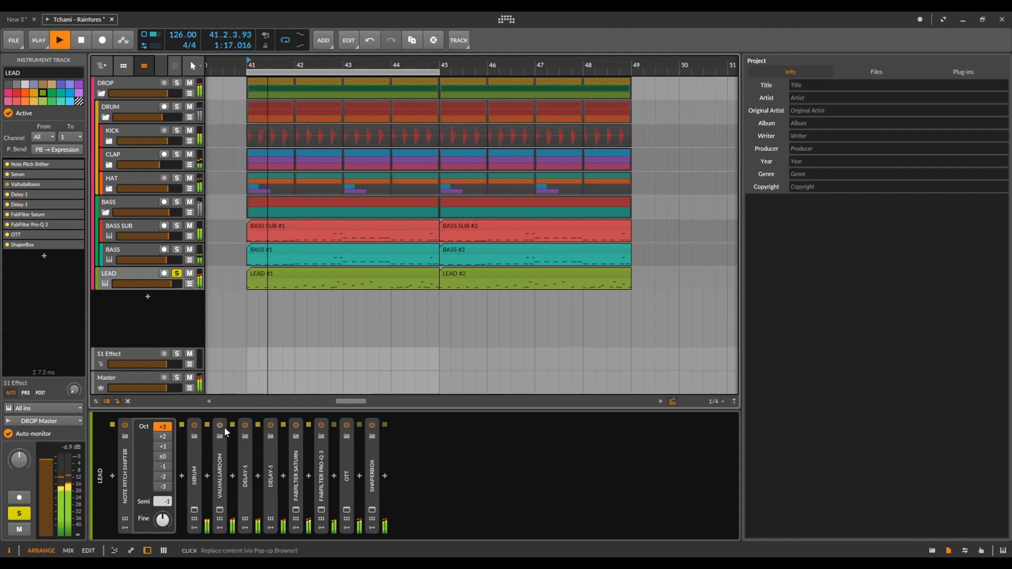
pyautogui.click(218, 510)
pyautogui.click(697, 226)
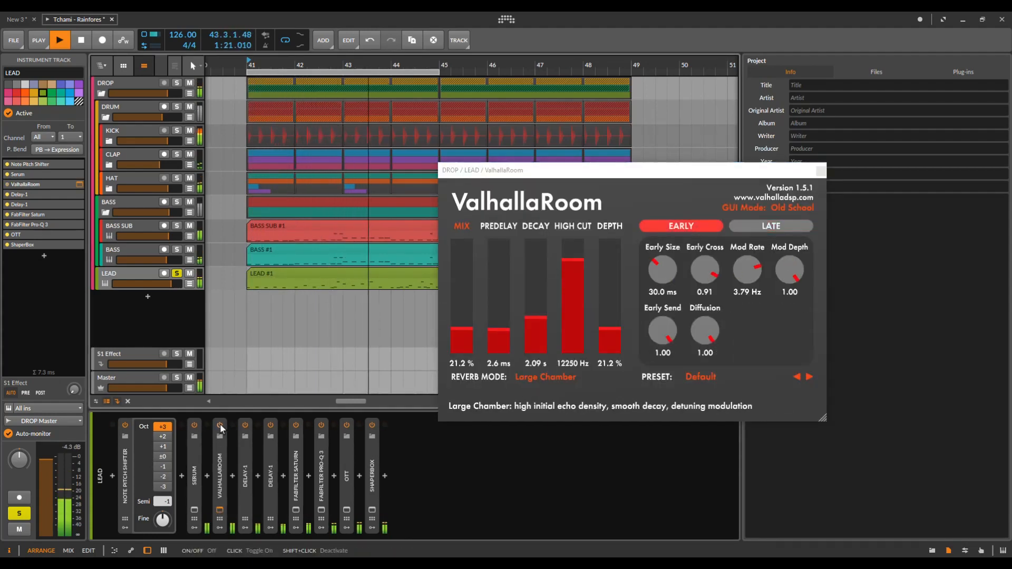
pyautogui.click(770, 225)
pyautogui.click(821, 172)
pyautogui.press('space')
# Step: Expand both Delay-1 devices on the LEAD track and compare the lead with the two delays bypassed and enabled
pyautogui.press('space')
pyautogui.click(247, 463)
pyautogui.click(366, 467)
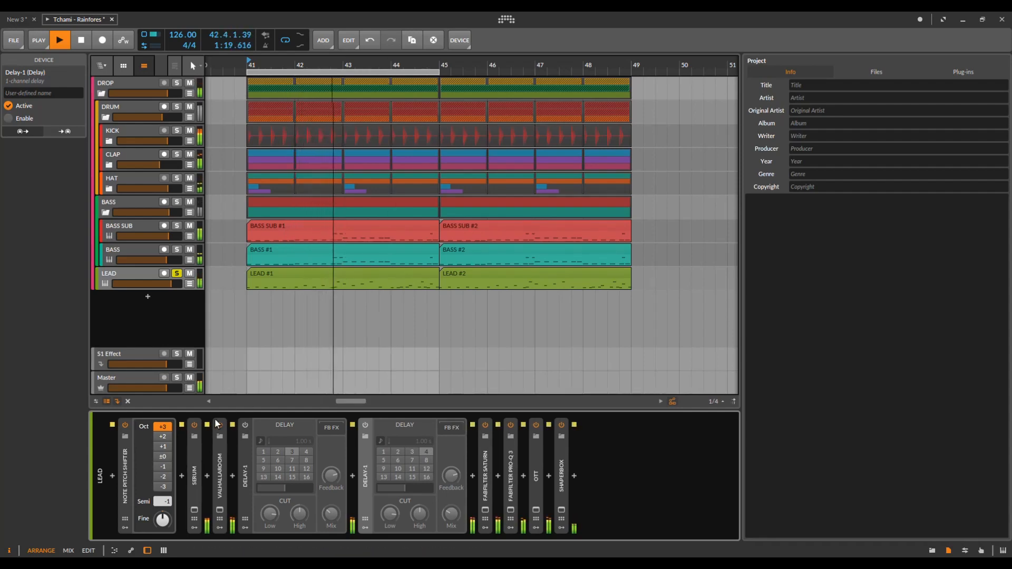
pyautogui.press('space')
pyautogui.click(245, 425)
pyautogui.click(365, 426)
pyautogui.press('space')
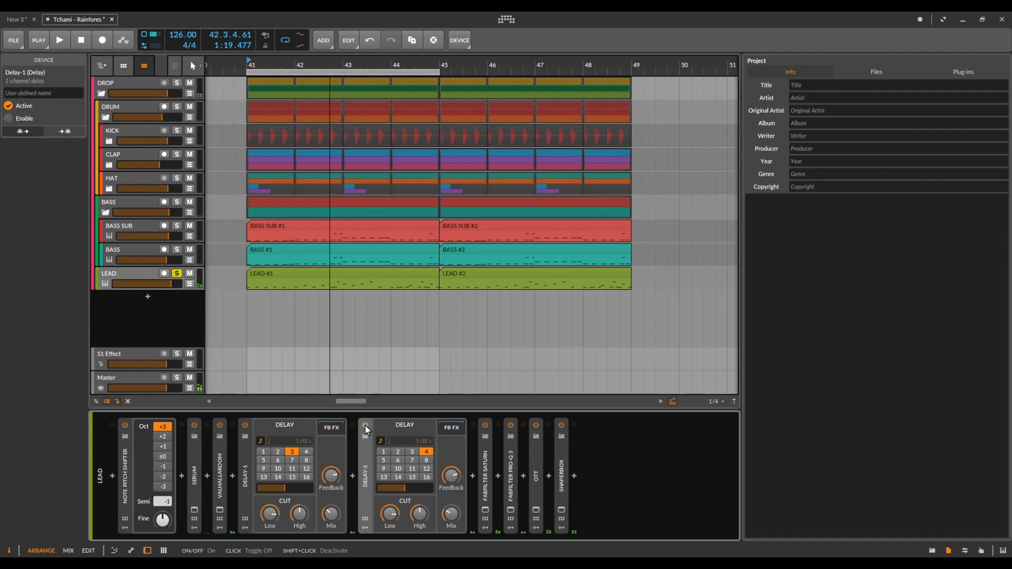
# Step: Audition the 3-step and 4-step delays separately on the LEAD track and collapse both Delay-1 devices
pyautogui.click(366, 426)
pyautogui.press('space')
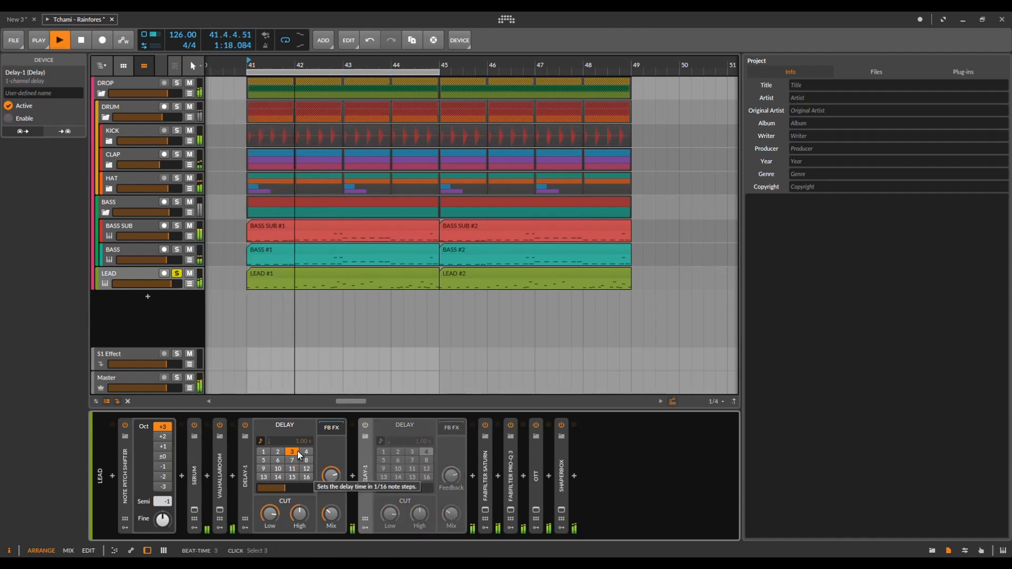
pyautogui.press('space')
pyautogui.click(245, 425)
pyautogui.click(365, 425)
pyautogui.press('space')
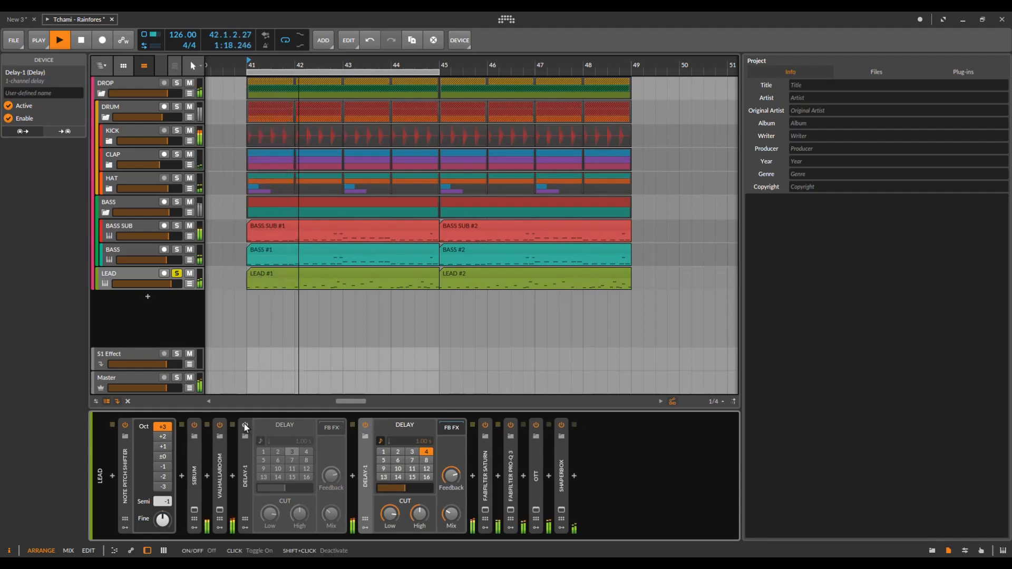
pyautogui.doubleClick(248, 454)
pyautogui.doubleClick(267, 467)
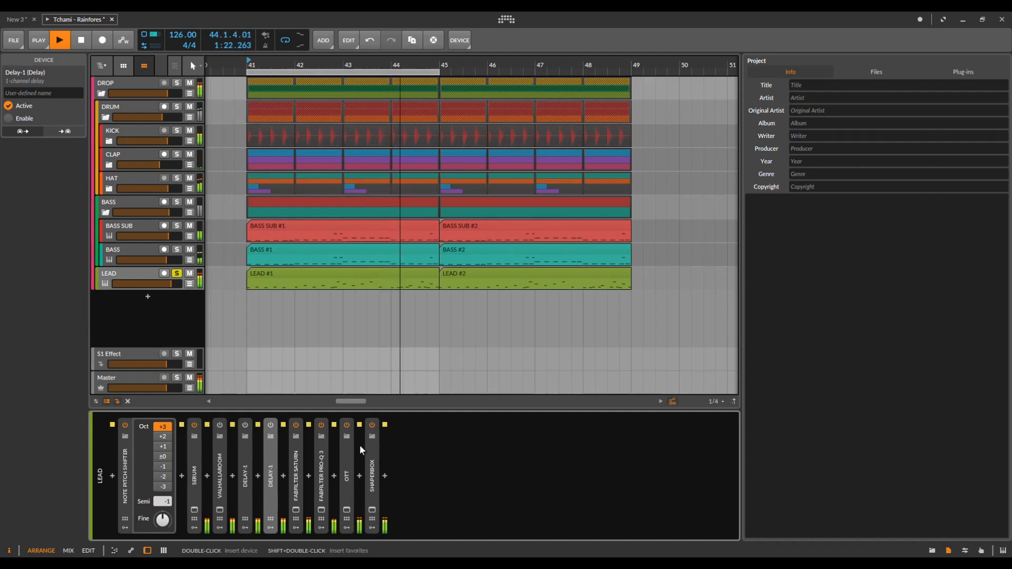
# Step: Open FabFilter Saturn on the LEAD track and toggle it during playback to compare the lead with and without saturation
pyautogui.press('space')
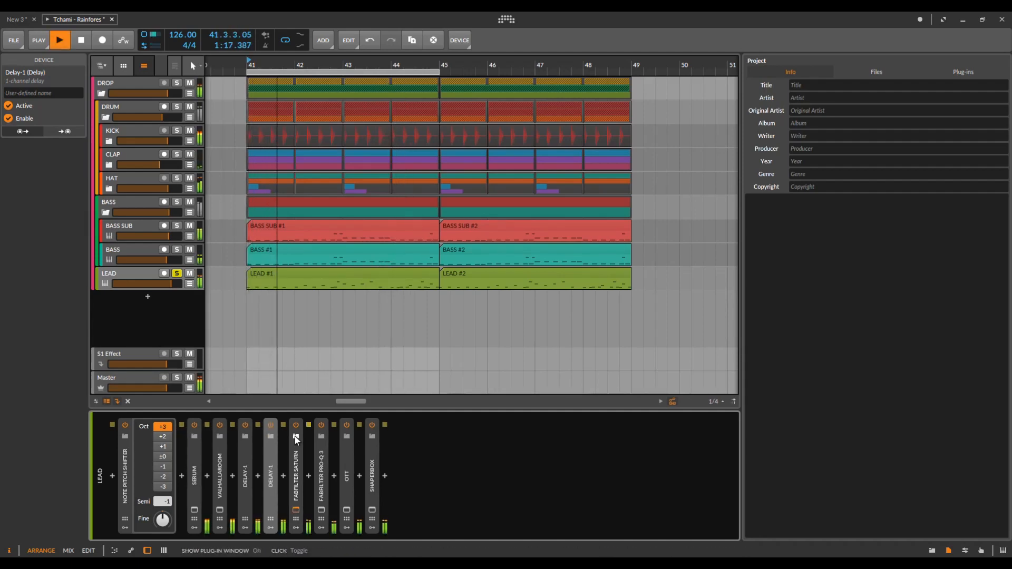
pyautogui.click(296, 510)
pyautogui.click(296, 426)
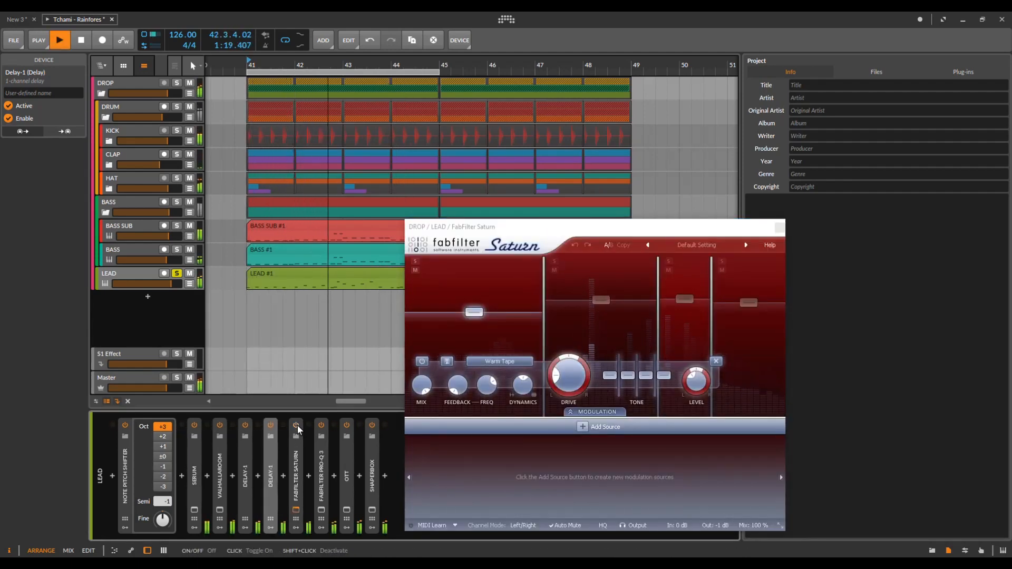
pyautogui.click(297, 426)
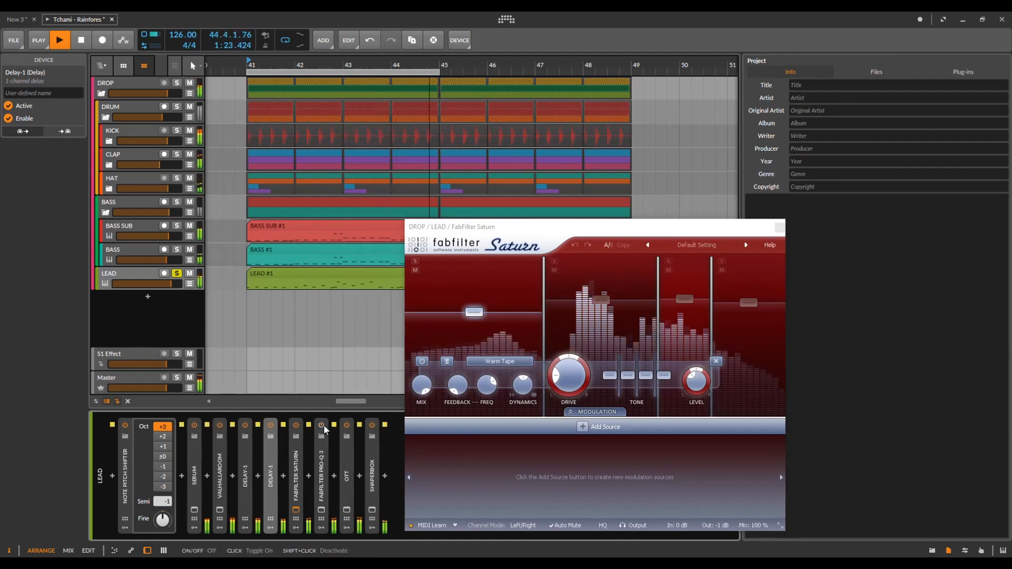
# Step: Inspect the LEAD track's FabFilter Pro-Q 3 curve, close the Saturn and EQ windows, and compare the lead with the EQ toggled
pyautogui.click(321, 510)
pyautogui.moveTo(419, 161); pyautogui.dragTo(720, 257)
pyautogui.moveTo(653, 224); pyautogui.dragTo(537, 225)
pyautogui.click(664, 228)
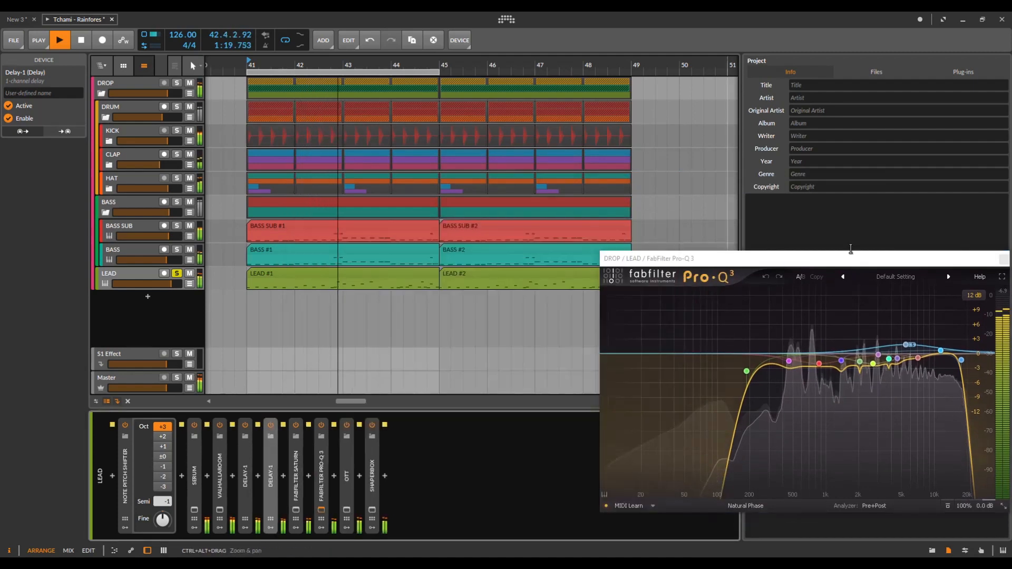
pyautogui.click(1002, 258)
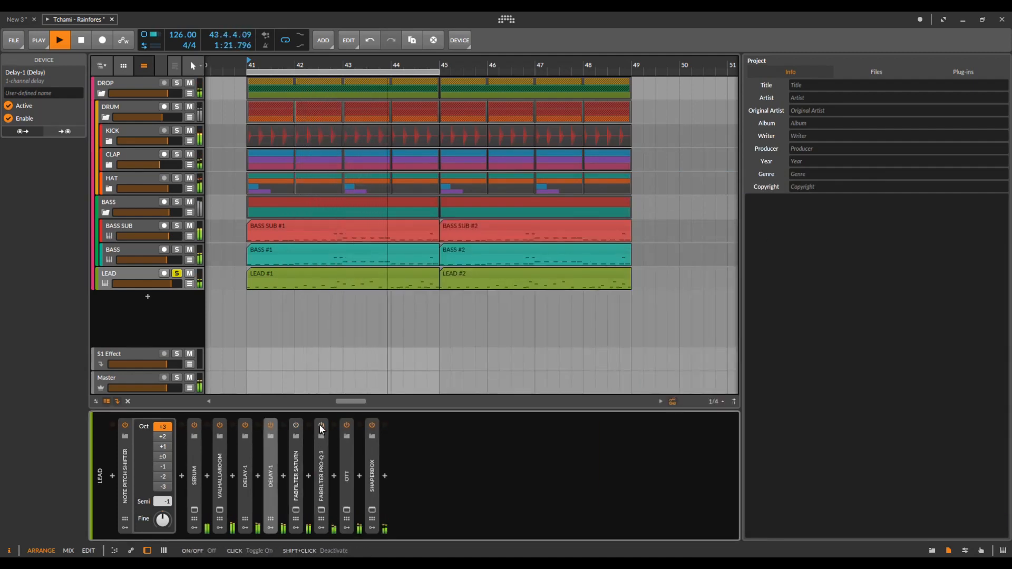
pyautogui.click(321, 425)
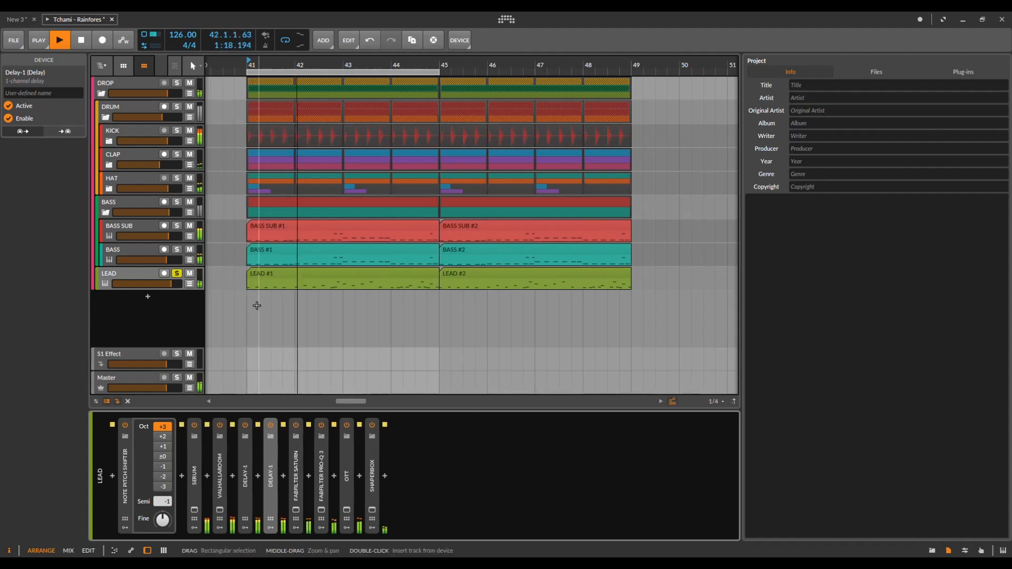
# Step: Open OTT on the LEAD track and toggle it during playback to compare the lead with and without multiband compression
pyautogui.click(347, 425)
pyautogui.click(346, 435)
pyautogui.click(348, 432)
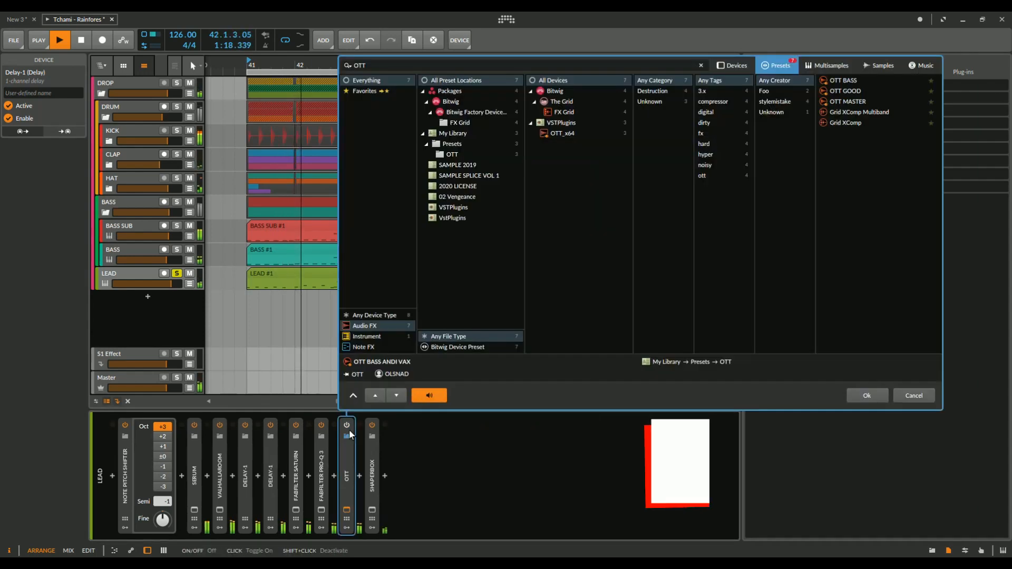
pyautogui.click(348, 428)
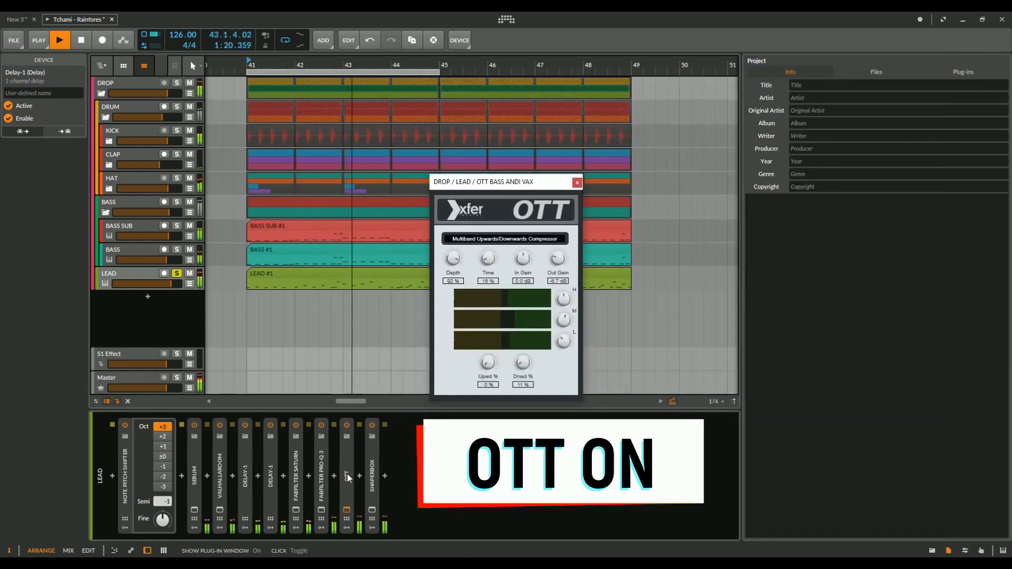
pyautogui.click(347, 425)
pyautogui.click(347, 425)
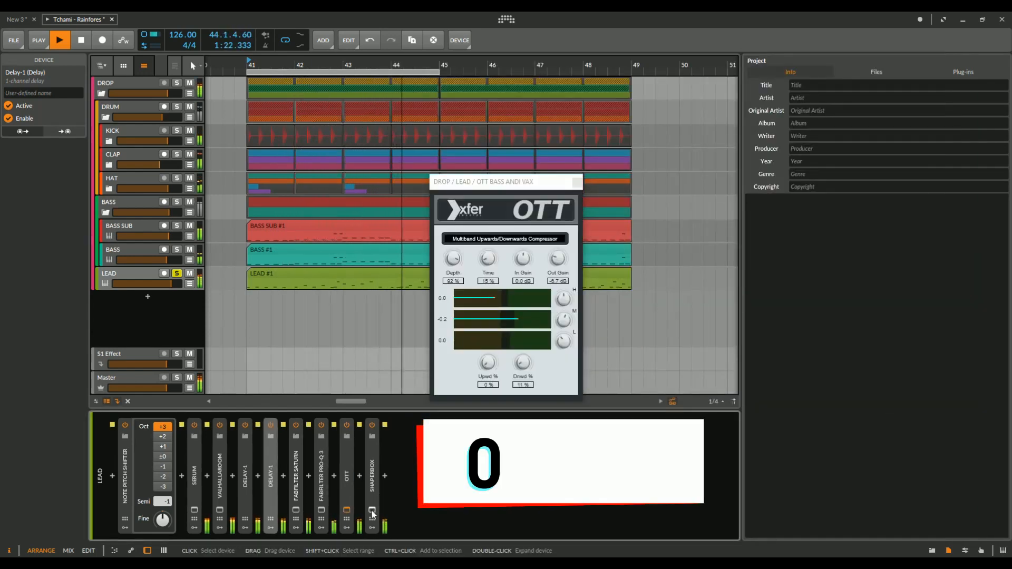
# Step: View ShaperBox's volume curve on the LEAD track, bypass it for comparison, and close the ShaperBox and OTT windows
pyautogui.click(372, 436)
pyautogui.moveTo(474, 284); pyautogui.dragTo(684, 197)
pyautogui.click(372, 425)
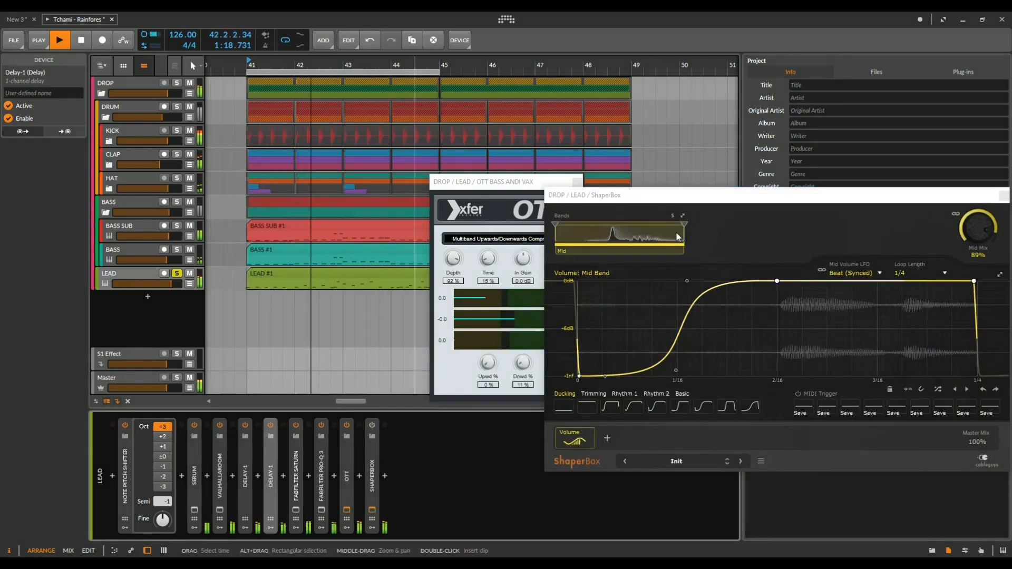
pyautogui.moveTo(731, 195); pyautogui.dragTo(640, 202)
pyautogui.click(911, 204)
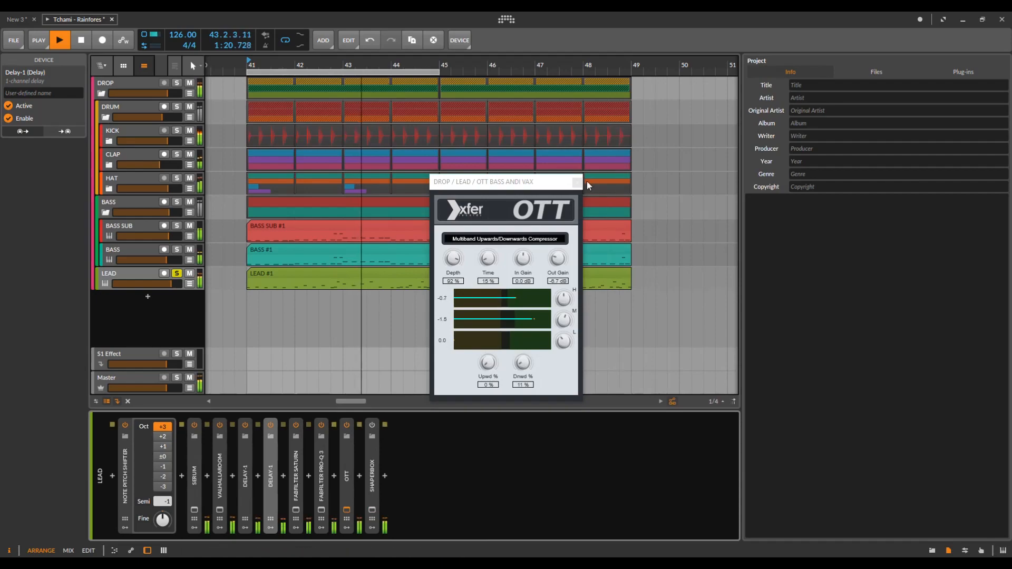
pyautogui.click(577, 182)
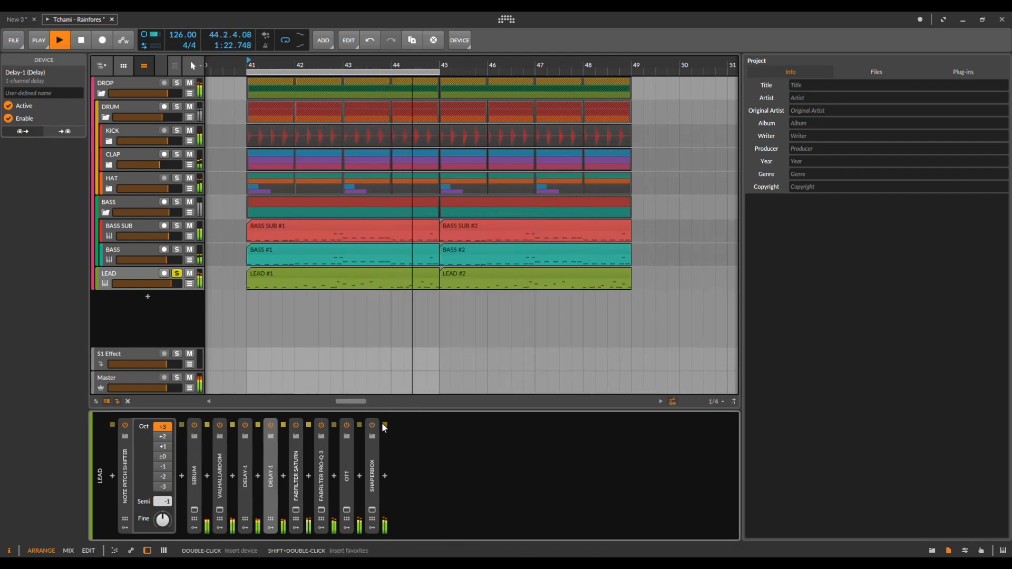